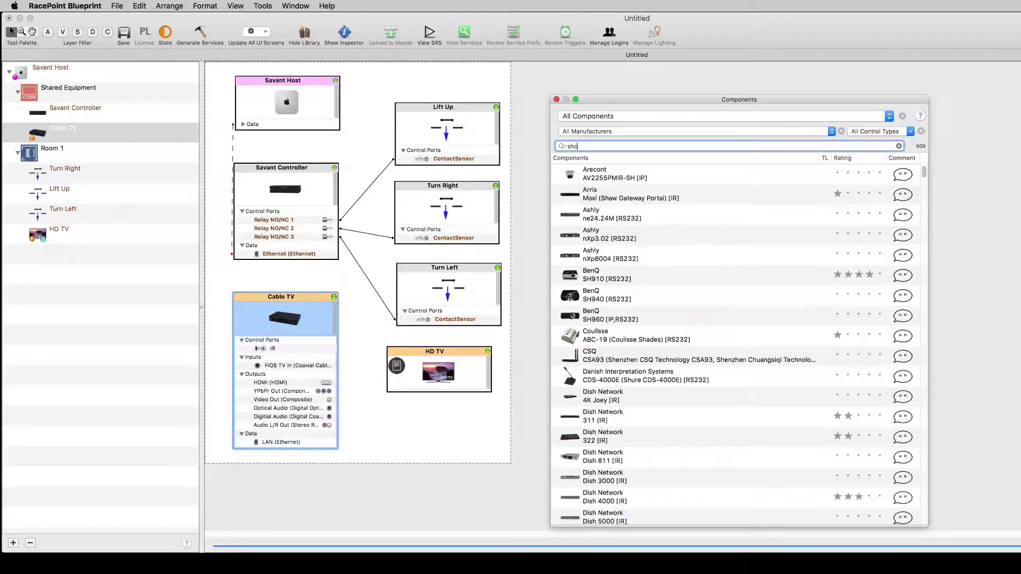
Replace the Savant Host with the Smart Host with Control component and connect Cable TV's IR port to its IR(Serial PWM) Output 1.
{"action": "left_click_drag", "start_coordinate": [603, 198], "coordinate": [218, 97]}
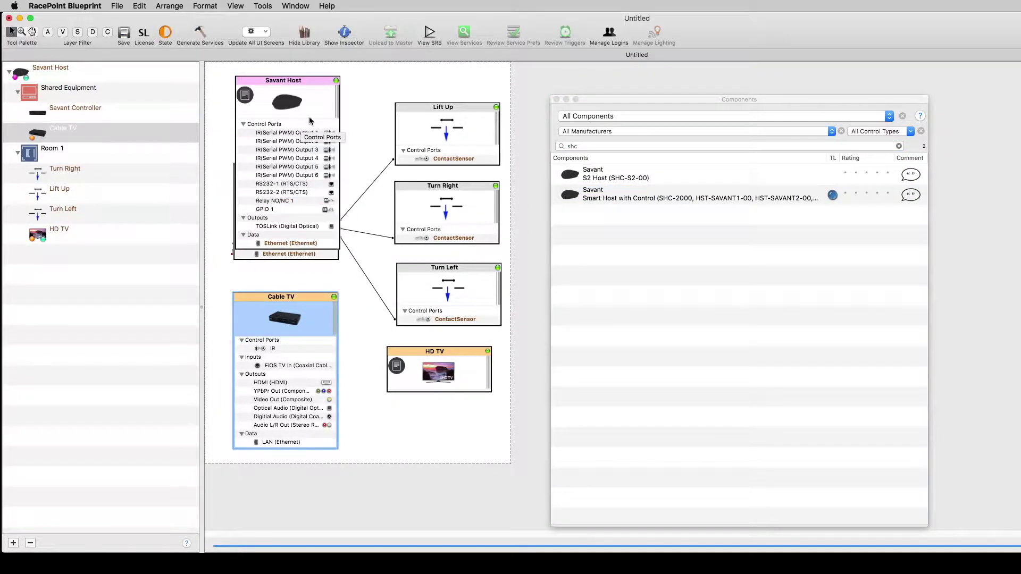
{"action": "left_click", "coordinate": [286, 349]}
{"action": "mouse_move", "coordinate": [286, 353]}
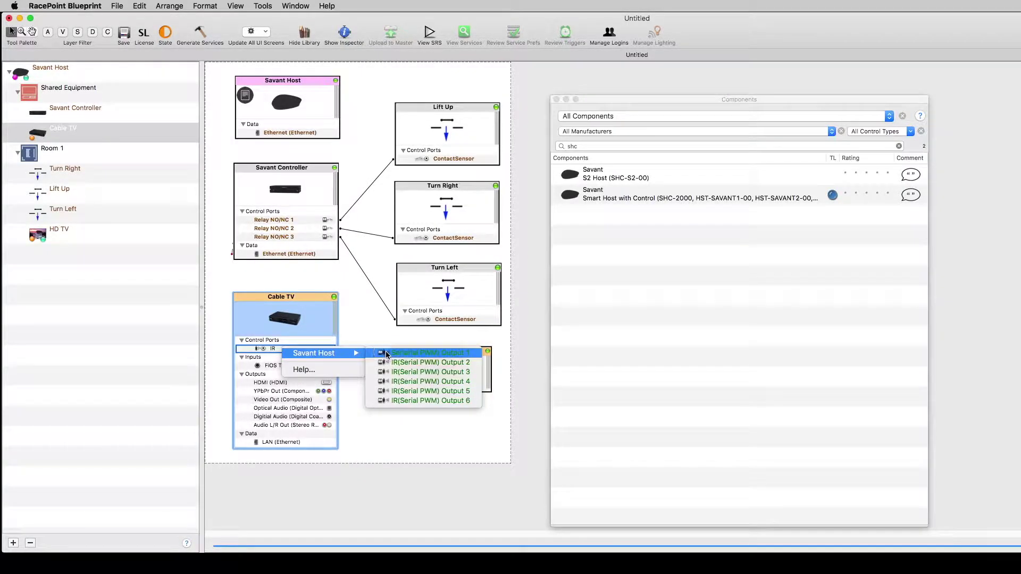
{"action": "left_click", "coordinate": [404, 354]}
Connect Cable TV's HDMI output to the HDMI IN 1 input of HD TV.
{"action": "left_click", "coordinate": [292, 383]}
{"action": "mouse_move", "coordinate": [324, 386]}
{"action": "left_click", "coordinate": [494, 386]}
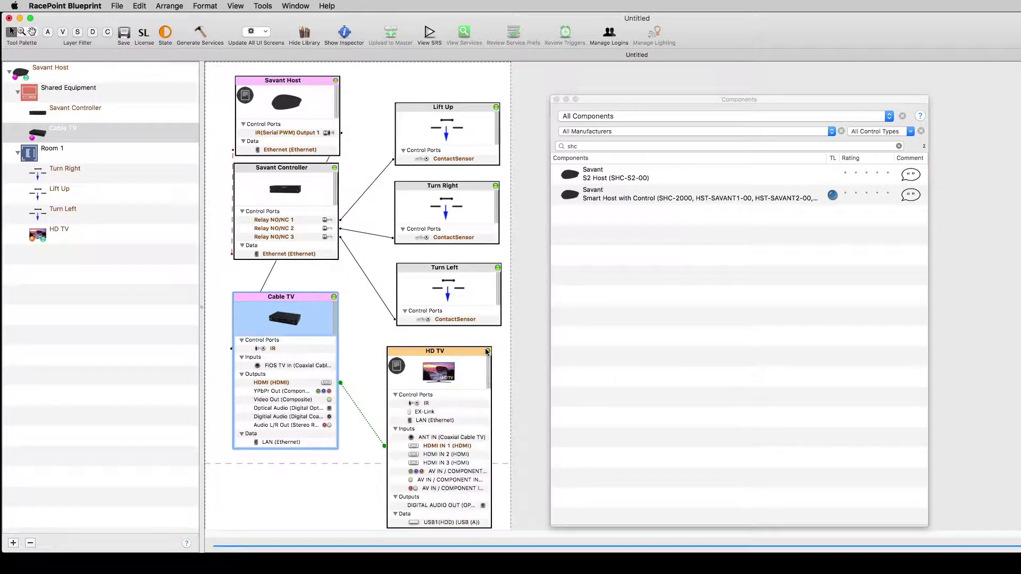
Connect HD TV's IR control port to IR(Serial PWM) Output 2 of the Savant Host.
{"action": "left_click", "coordinate": [426, 403]}
{"action": "mouse_move", "coordinate": [447, 407]}
{"action": "left_click", "coordinate": [563, 409]}
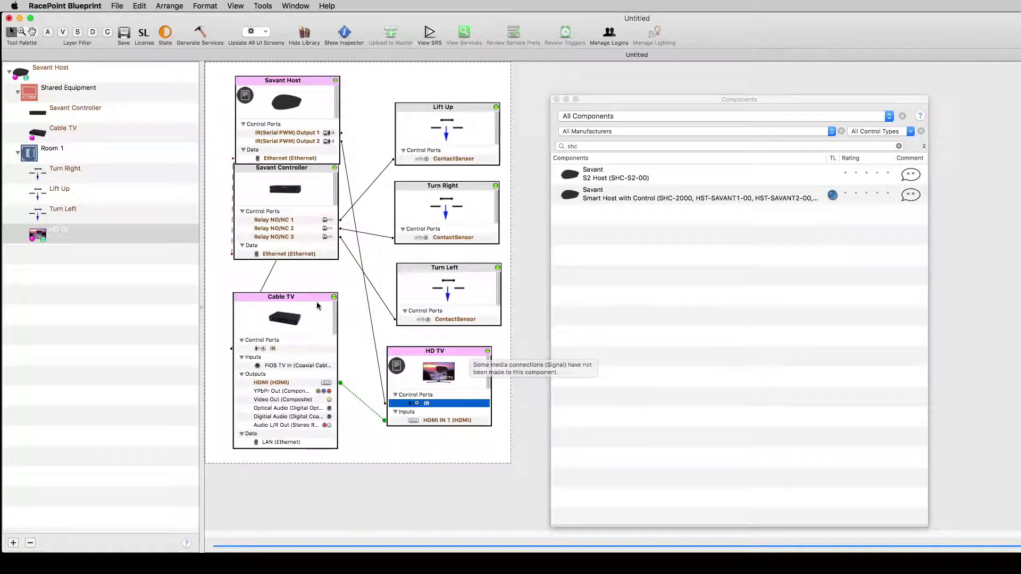
Close the component library and space out the Cable TV, Savant Controller and Savant Host blocks in the layout.
{"action": "left_click_drag", "start_coordinate": [330, 297], "coordinate": [334, 349]}
{"action": "left_click", "coordinate": [557, 99]}
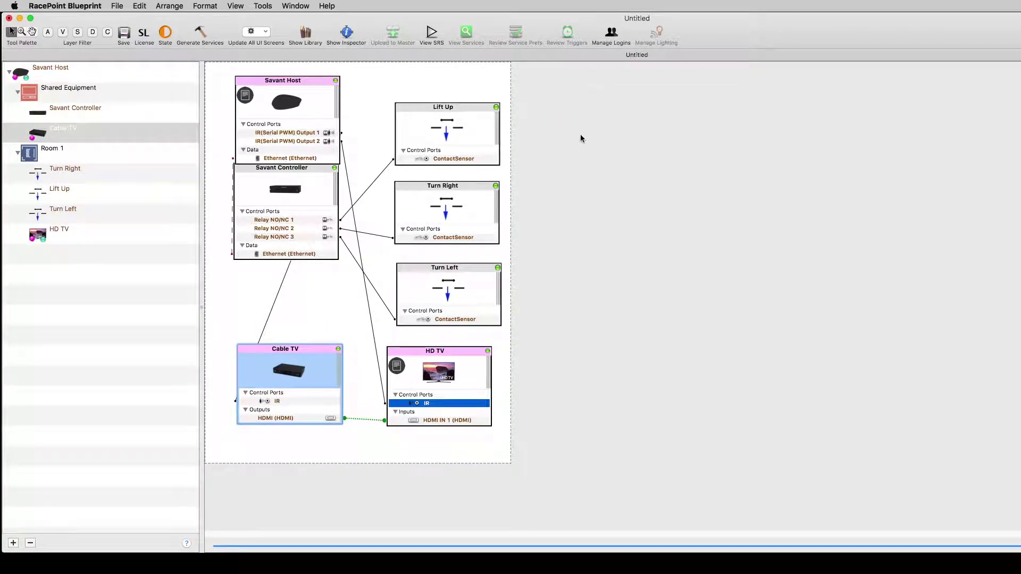
{"action": "left_click_drag", "start_coordinate": [322, 172], "coordinate": [323, 213]}
{"action": "left_click_drag", "start_coordinate": [314, 82], "coordinate": [312, 87]}
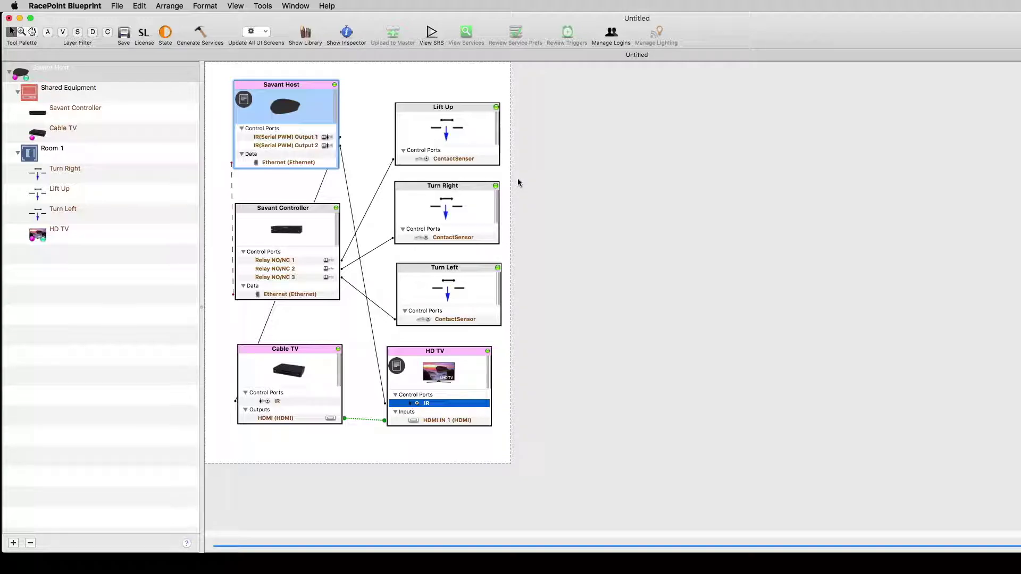
Generate the configuration's services and review the requests of Room 1's Lift Up, Turn Left and Turn Right relay services.
{"action": "left_click", "coordinate": [200, 33]}
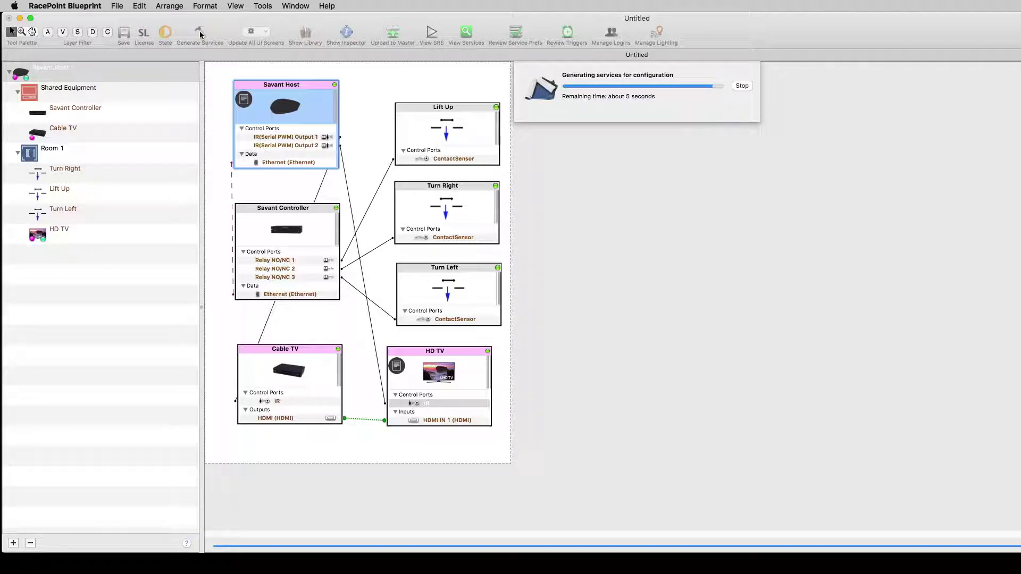
{"action": "left_click", "coordinate": [863, 316]}
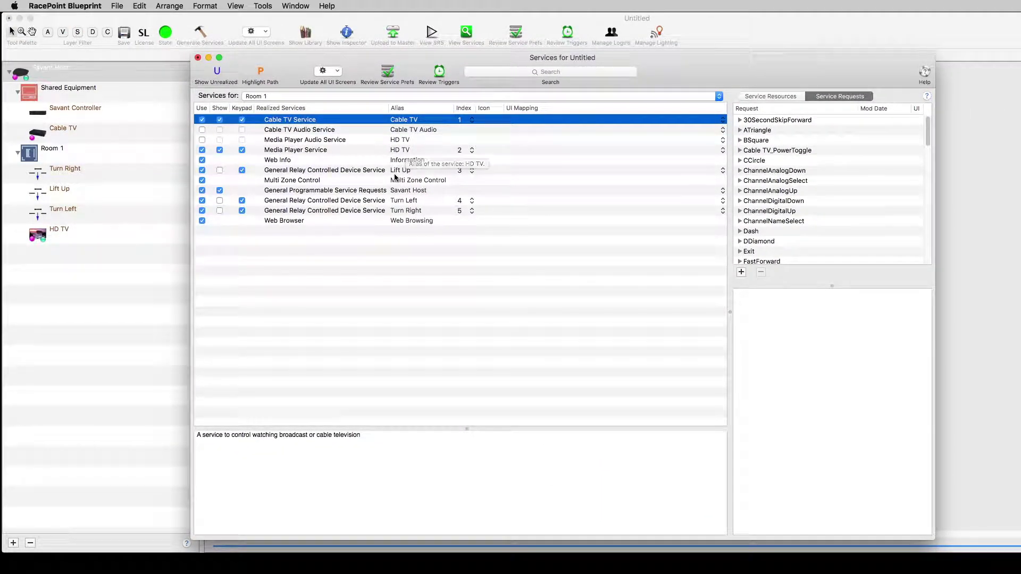
{"action": "left_click", "coordinate": [309, 170]}
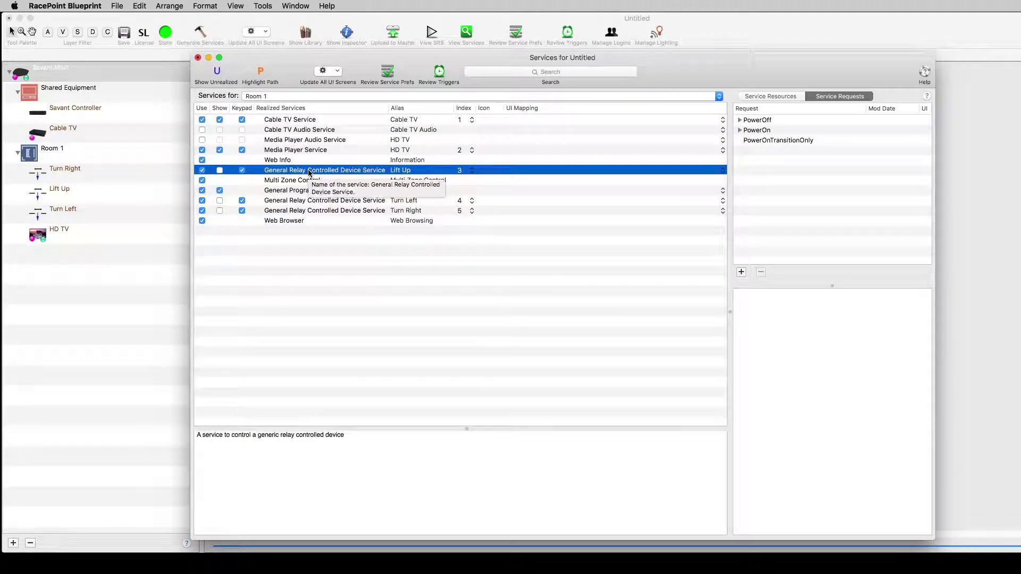
{"action": "left_click", "coordinate": [308, 201]}
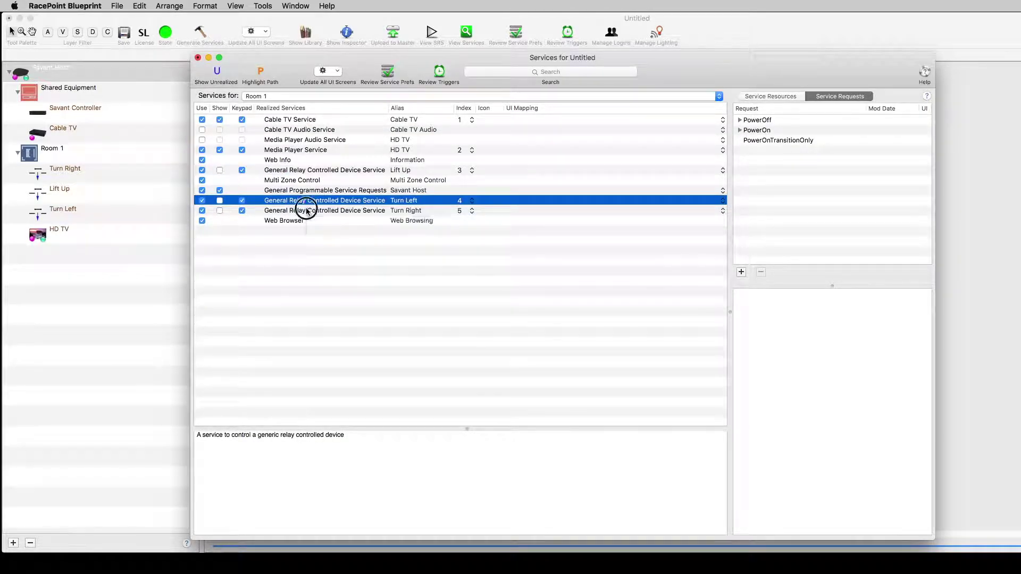
{"action": "left_click", "coordinate": [335, 211]}
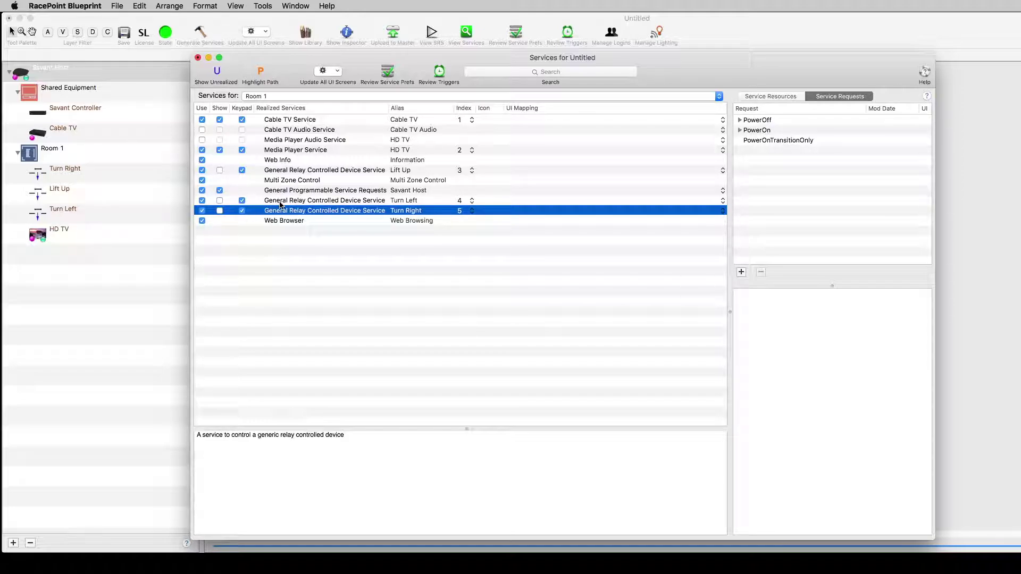
Add the requests Lift Up and Lift Down to the Savant Host's General Programmable Service Requests.
{"action": "left_click", "coordinate": [293, 190]}
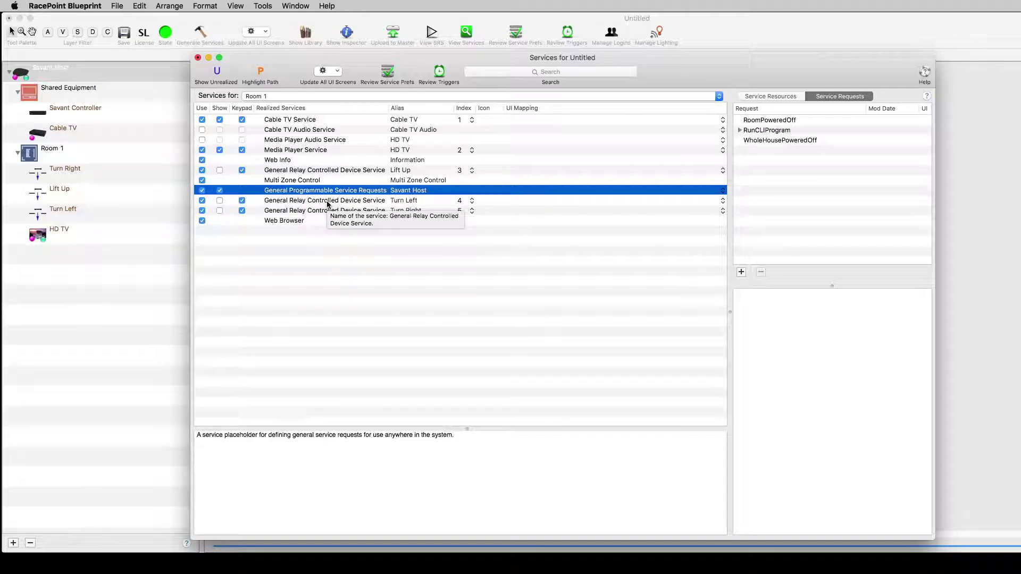
{"action": "left_click", "coordinate": [742, 272]}
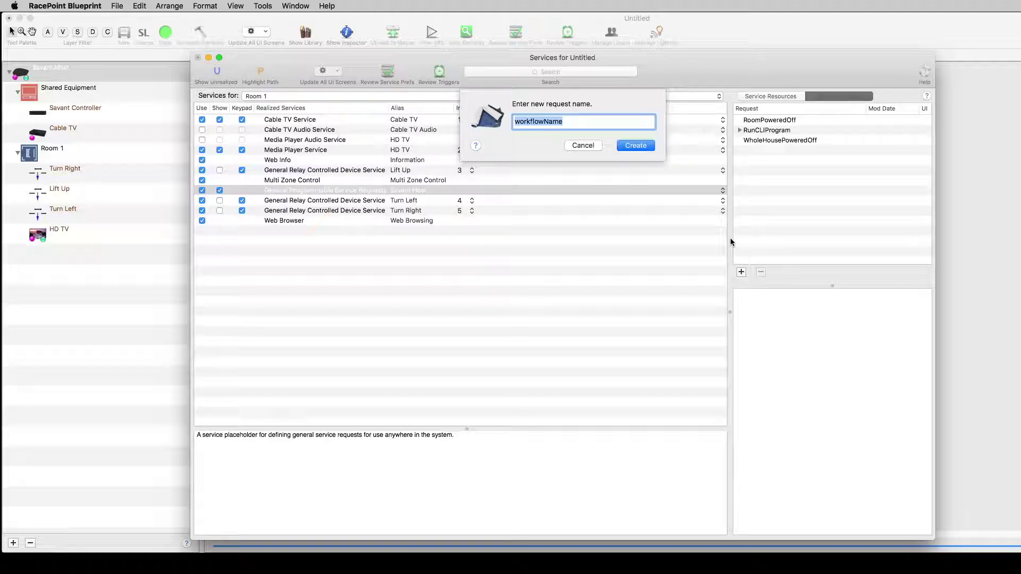
{"action": "type", "text": "Lif"}
{"action": "key", "text": "Return"}
{"action": "left_click", "coordinate": [741, 272]}
{"action": "type", "text": "Li"}
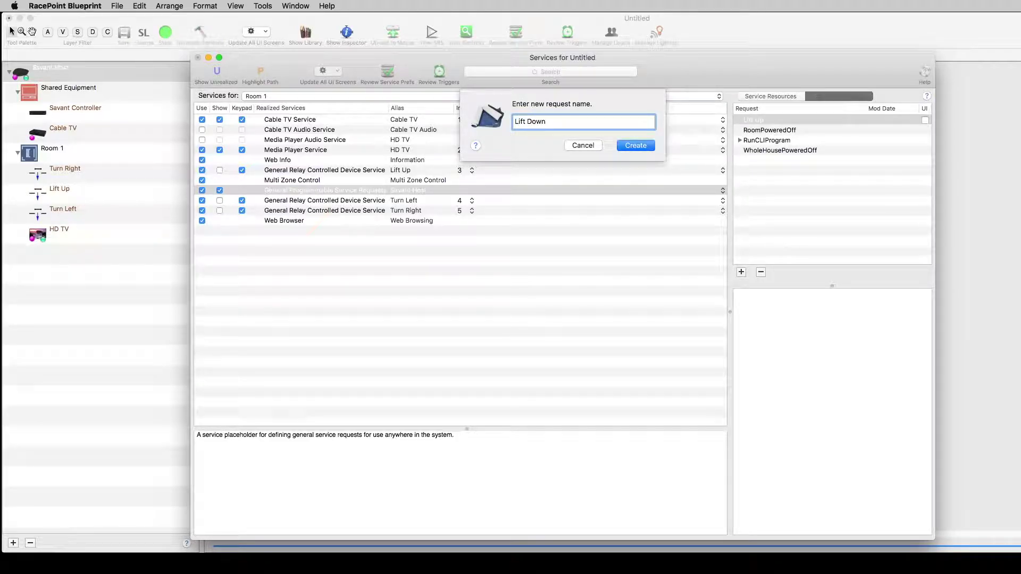
{"action": "key", "text": "Return"}
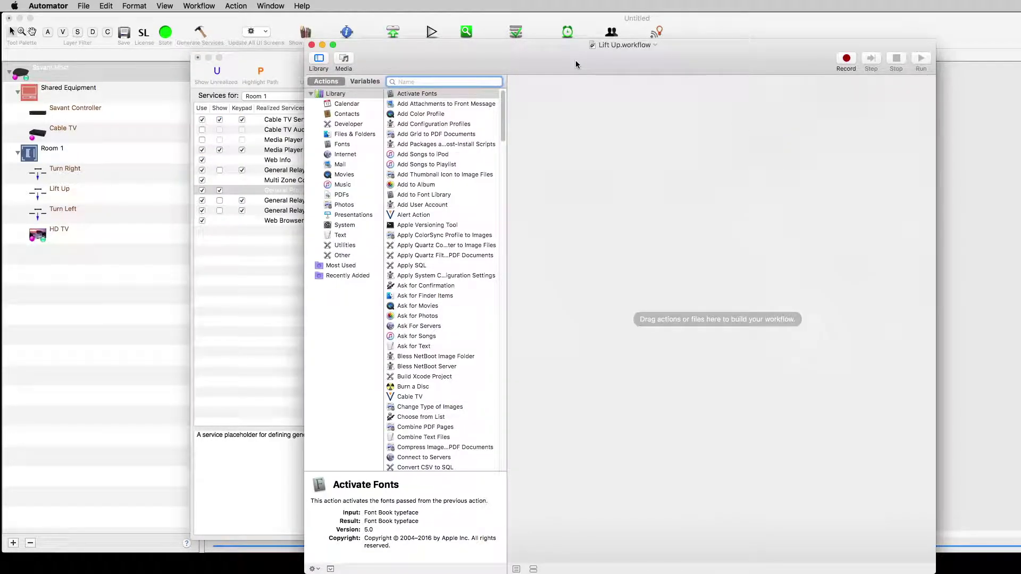
In Automator, find the Lift Up action and add it to the Lift Up workflow.
{"action": "type", "text": "lift"}
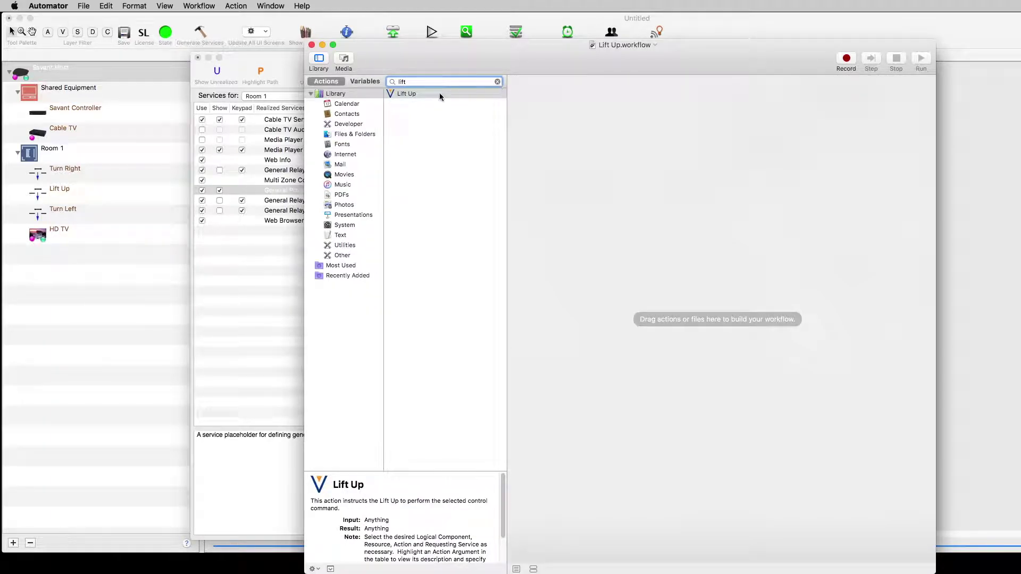
{"action": "left_click", "coordinate": [430, 95]}
{"action": "left_click_drag", "start_coordinate": [430, 94], "coordinate": [575, 122]}
Set the Lift Up action's function to Device, its resource to Universal and its action to PowerOn.
{"action": "left_click", "coordinate": [615, 118]}
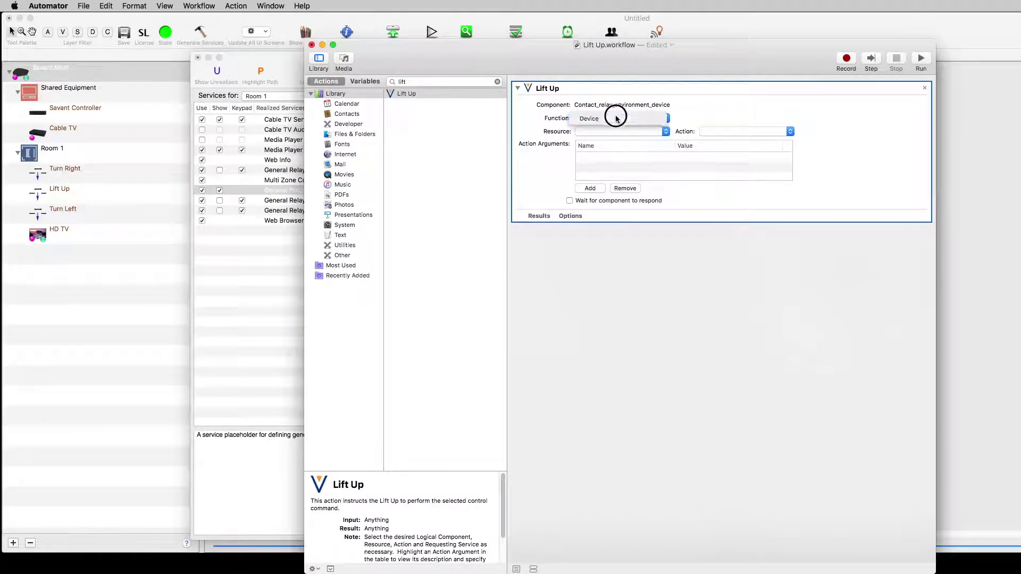
{"action": "left_click", "coordinate": [617, 118]}
{"action": "left_click_drag", "start_coordinate": [669, 57], "coordinate": [504, 56]}
{"action": "left_click", "coordinate": [467, 132]}
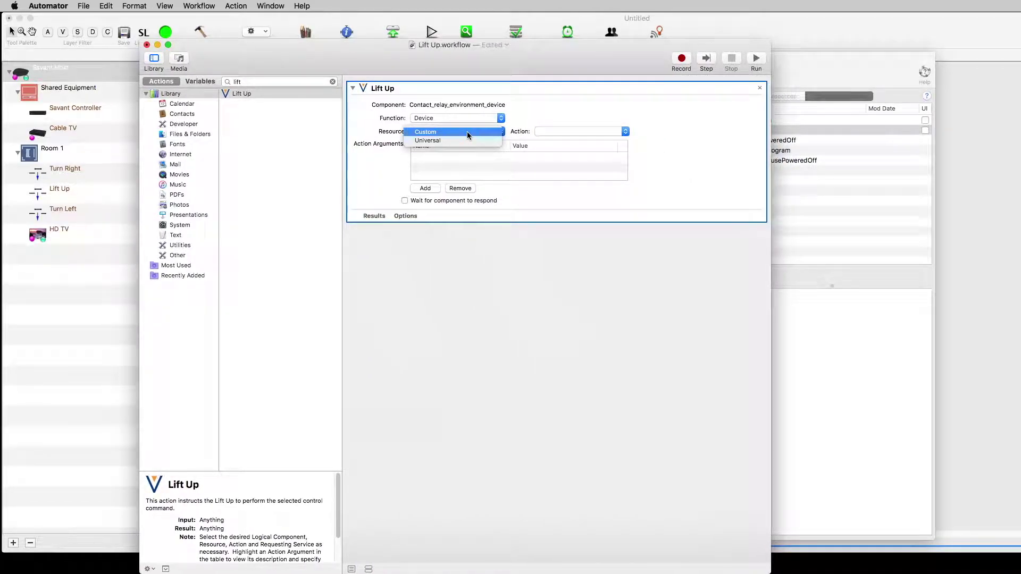
{"action": "left_click", "coordinate": [466, 141]}
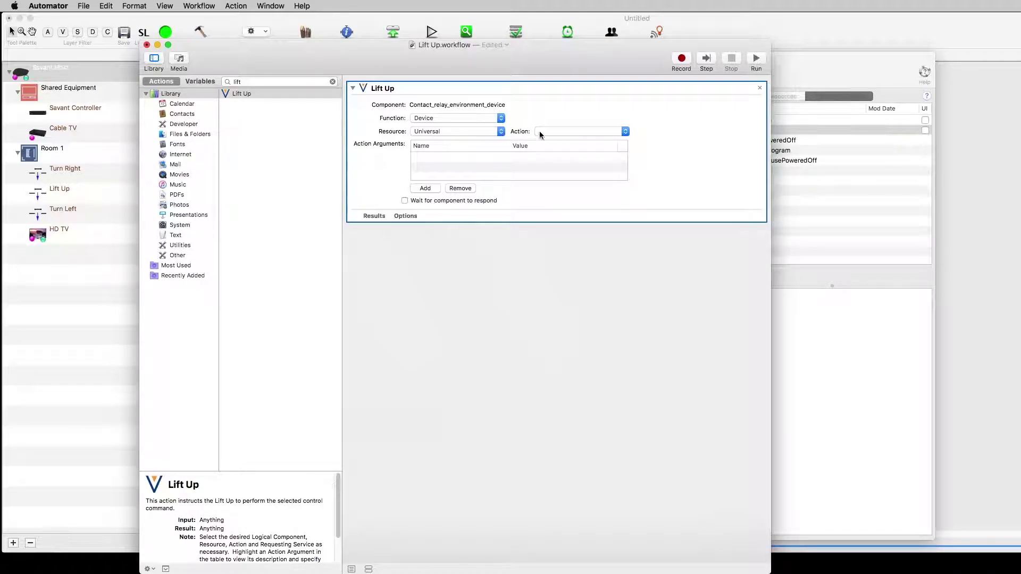
{"action": "left_click", "coordinate": [567, 131]}
{"action": "left_click", "coordinate": [567, 139]}
Save the Lift Up workflow and close it.
{"action": "left_click_drag", "start_coordinate": [391, 61], "coordinate": [567, 63]}
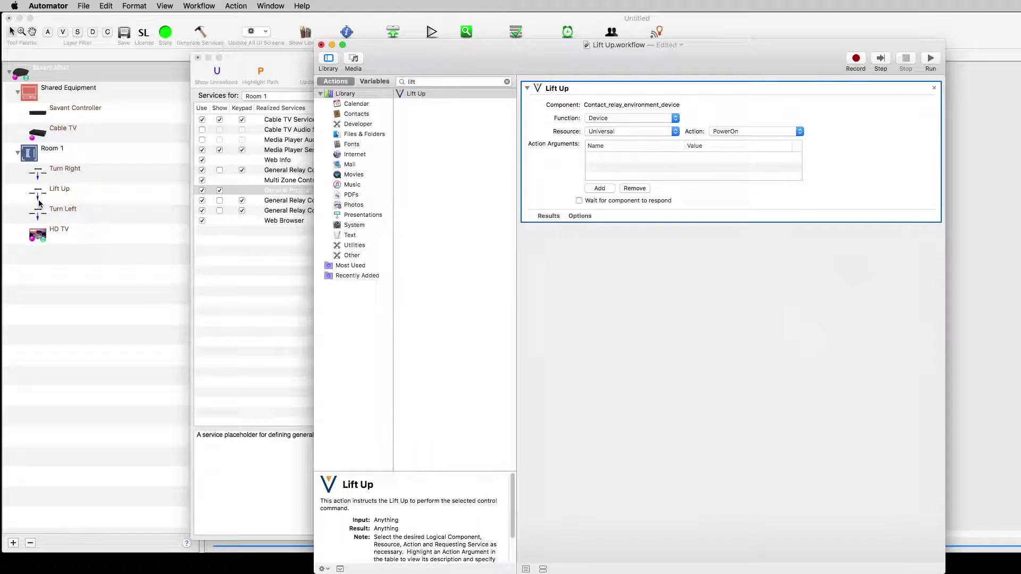
{"action": "left_click_drag", "start_coordinate": [710, 65], "coordinate": [655, 65]}
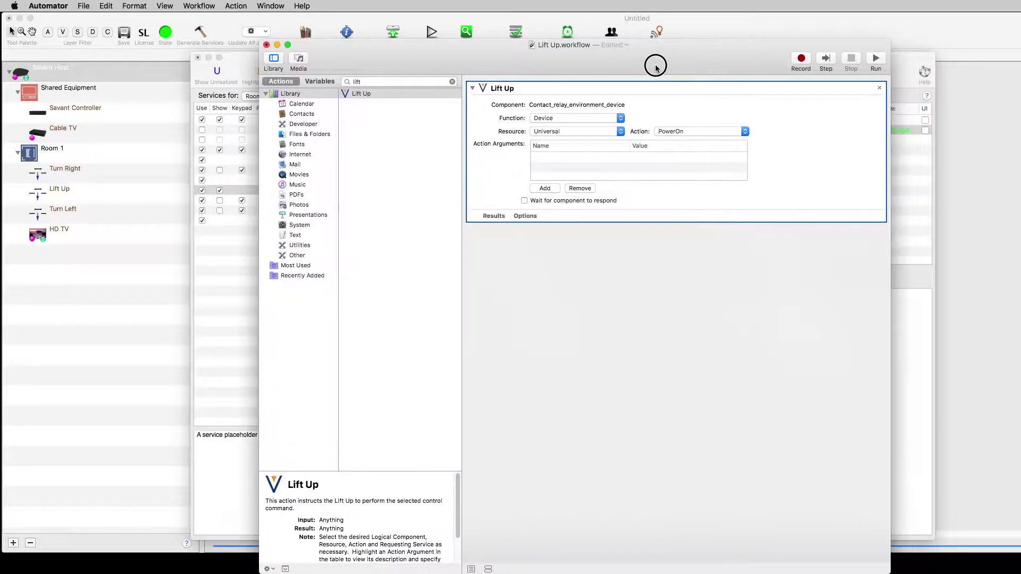
{"action": "left_click", "coordinate": [84, 6]}
{"action": "left_click", "coordinate": [96, 65]}
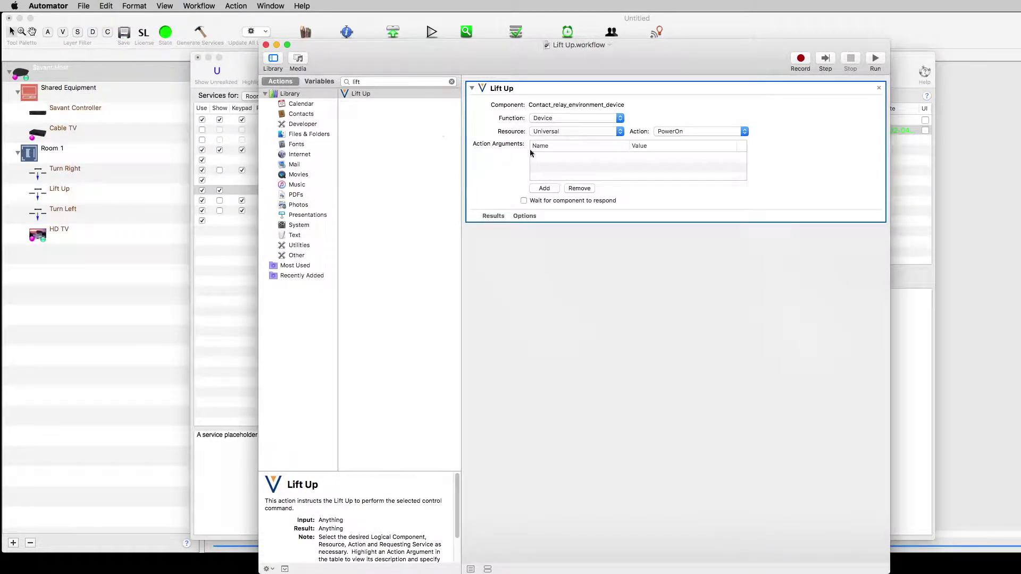
{"action": "left_click", "coordinate": [266, 45]}
Open the Lift Down request's workflow and add the Lift Up action to it.
{"action": "left_click", "coordinate": [760, 120]}
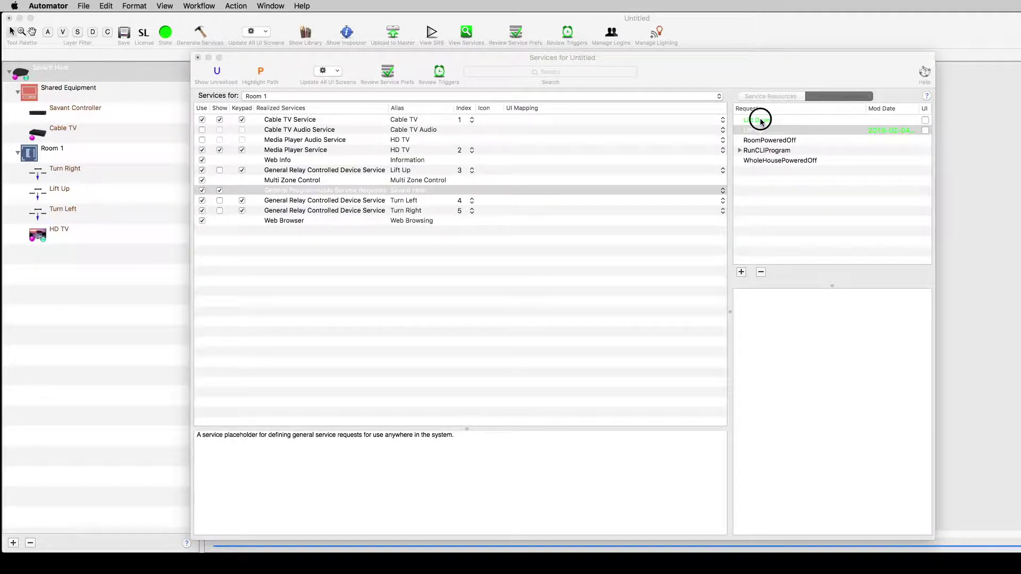
{"action": "double_click", "coordinate": [761, 121]}
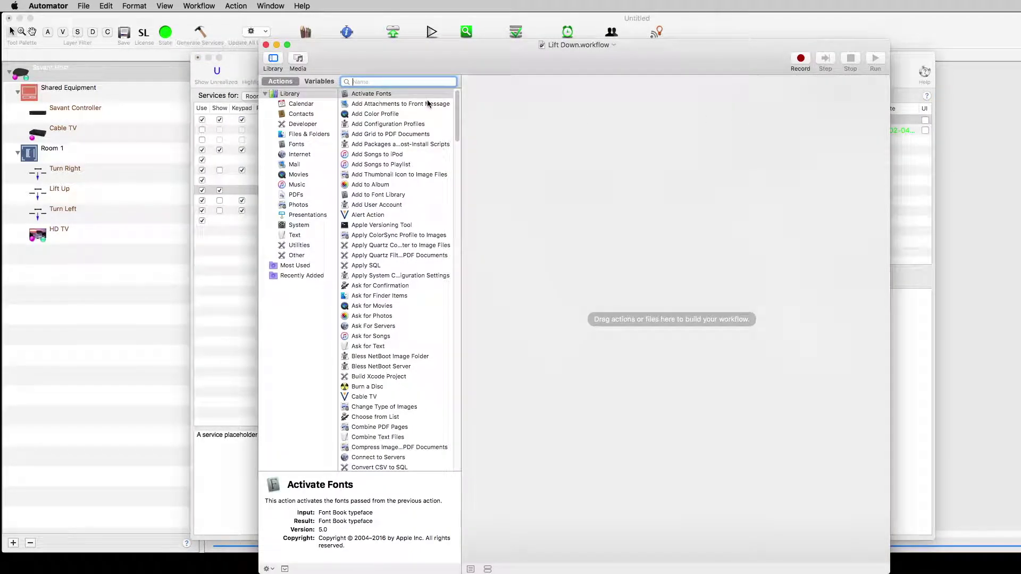
{"action": "type", "text": "lift"}
{"action": "key", "text": "Return"}
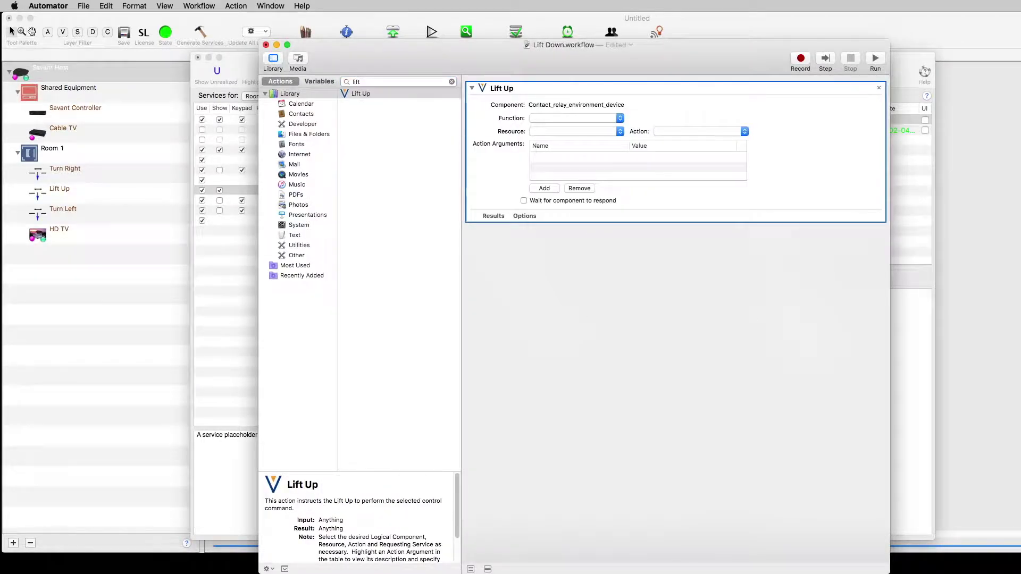
Configure the action in the Lift Down workflow with function Device, resource Universal and action PowerOff.
{"action": "left_click", "coordinate": [618, 119]}
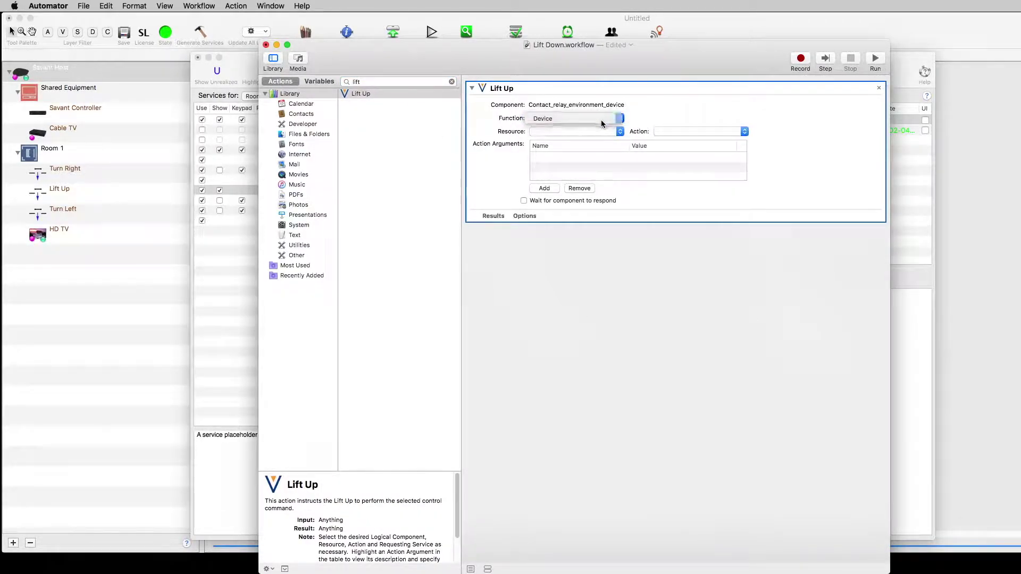
{"action": "left_click", "coordinate": [601, 119]}
{"action": "left_click", "coordinate": [597, 132]}
{"action": "left_click", "coordinate": [590, 139]}
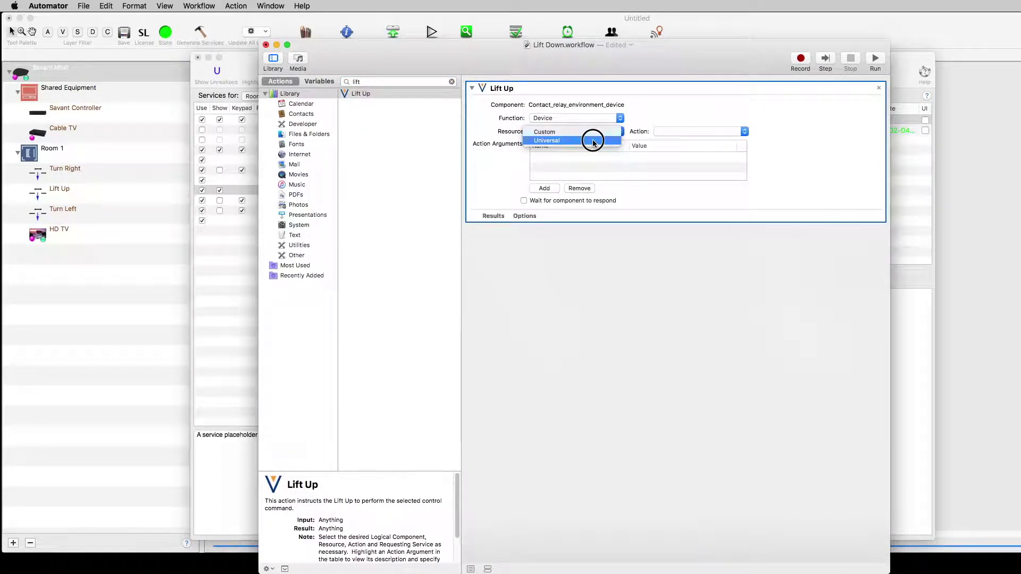
{"action": "left_click", "coordinate": [684, 132]}
{"action": "left_click", "coordinate": [701, 133]}
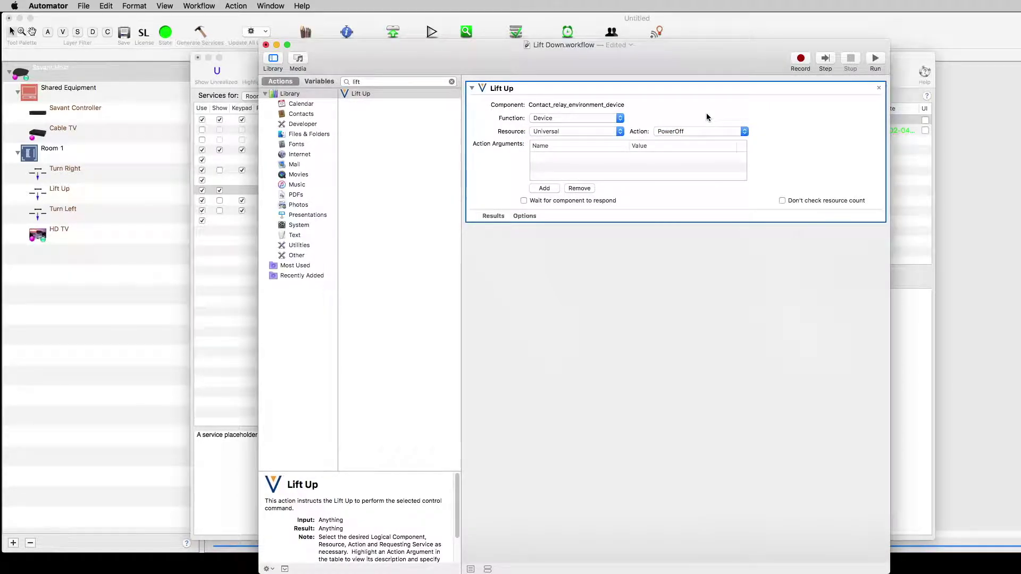
Save and close the Lift Down workflow, and close the services window.
{"action": "key", "text": "super+s"}
{"action": "left_click", "coordinate": [266, 44]}
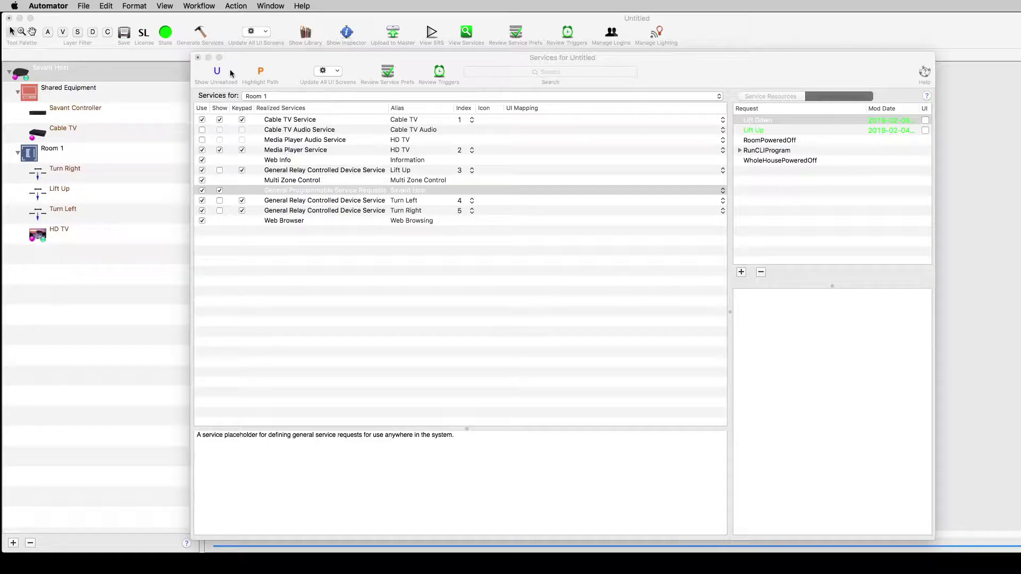
{"action": "left_click", "coordinate": [197, 58]}
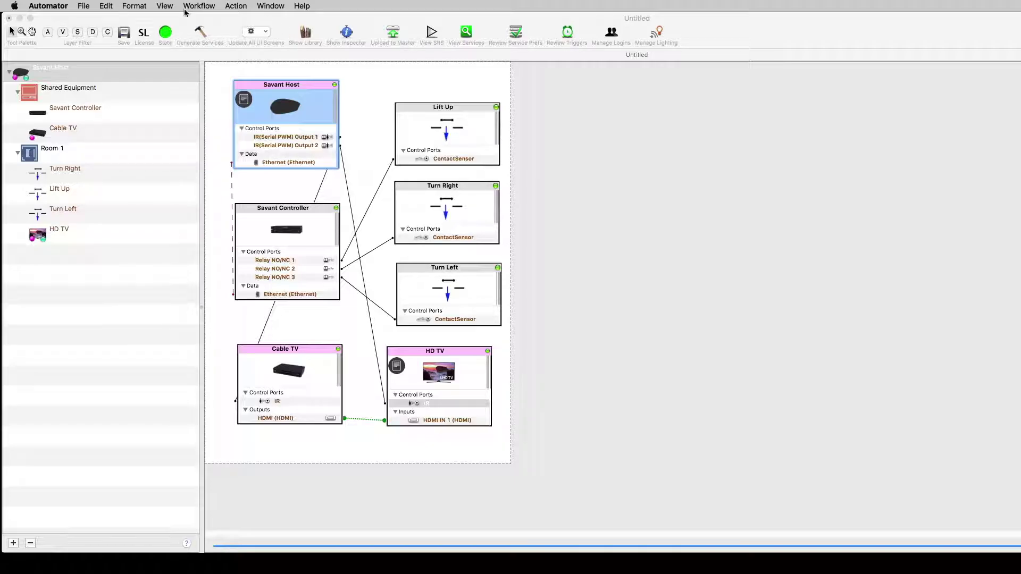
Open the trigger editor in RacePoint Blueprint and create a trigger named TV Lift in the Default group.
{"action": "left_click", "coordinate": [263, 6]}
{"action": "mouse_move", "coordinate": [343, 214]}
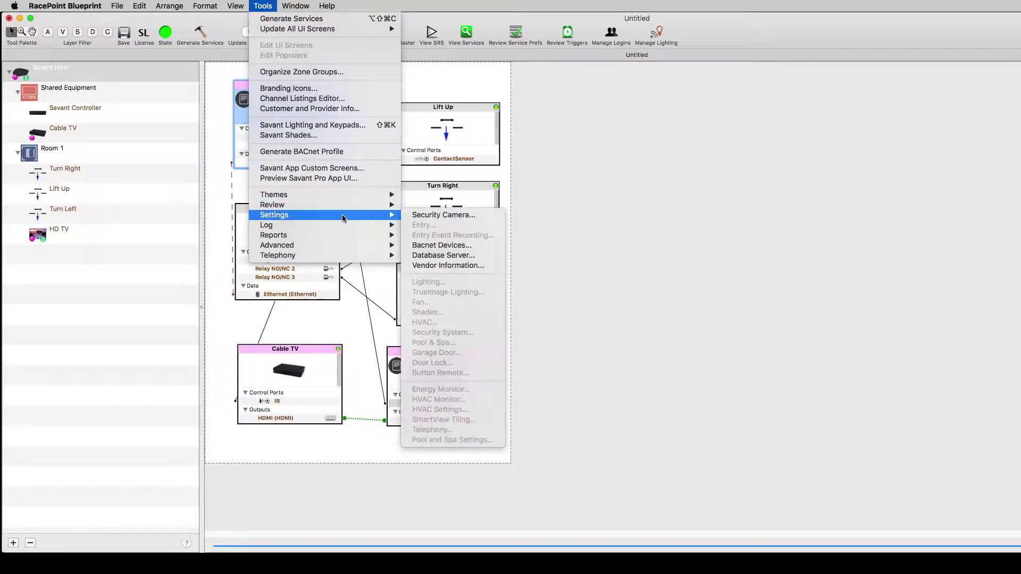
{"action": "left_click", "coordinate": [457, 281]}
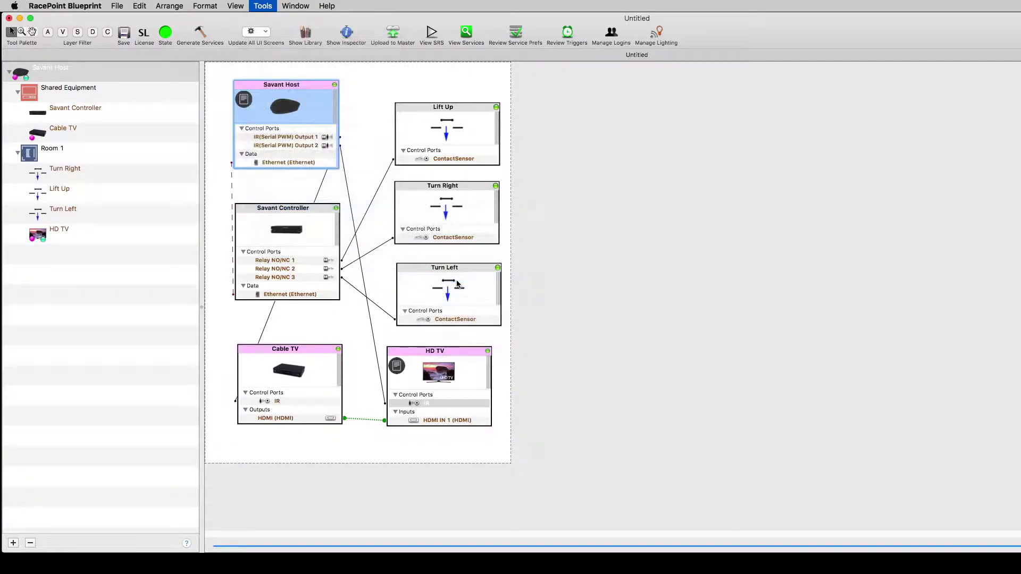
{"action": "left_click_drag", "start_coordinate": [905, 455], "coordinate": [942, 470]}
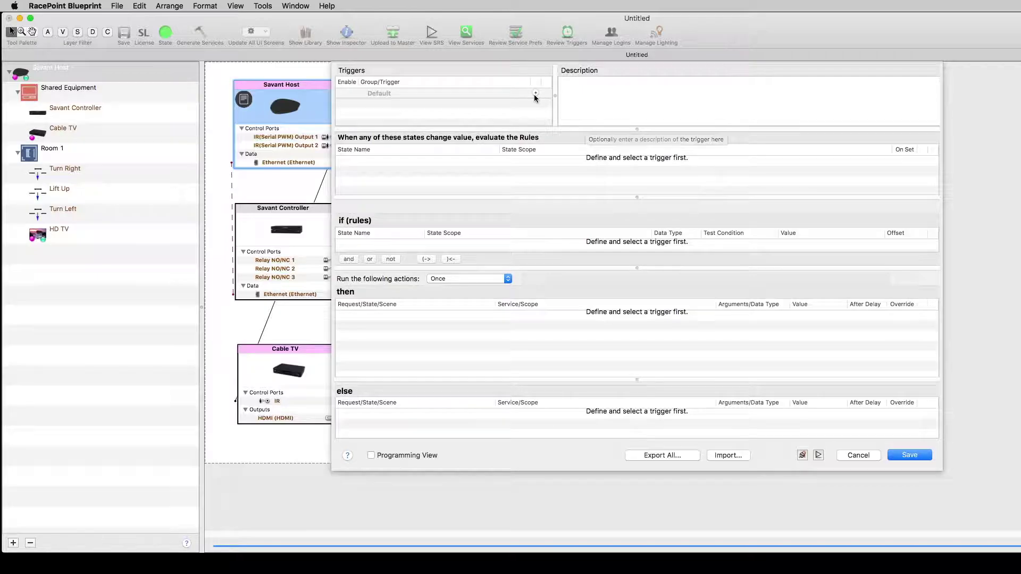
{"action": "left_click", "coordinate": [535, 93]}
{"action": "type", "text": "TV Lift"}
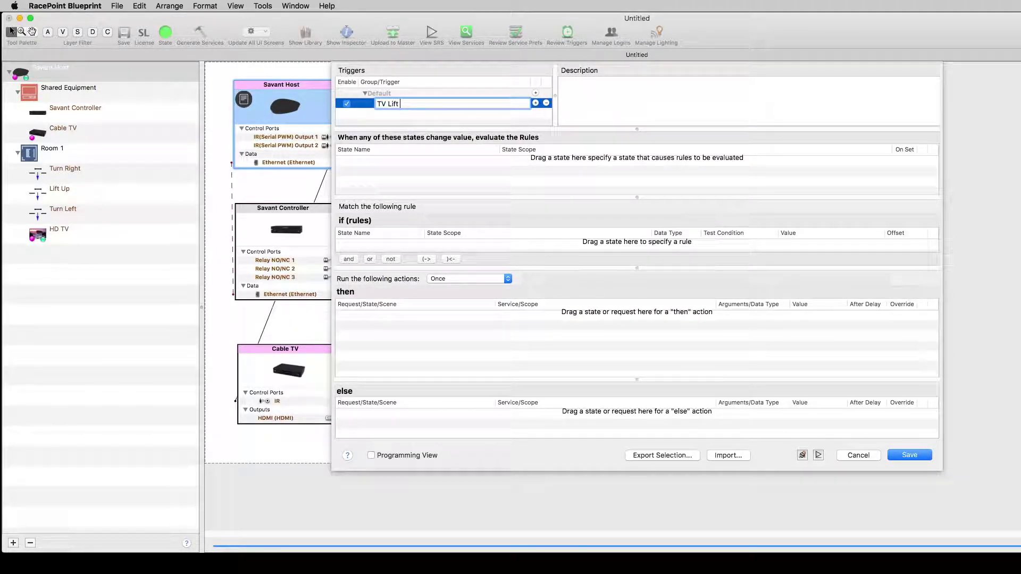
{"action": "key", "text": "Return"}
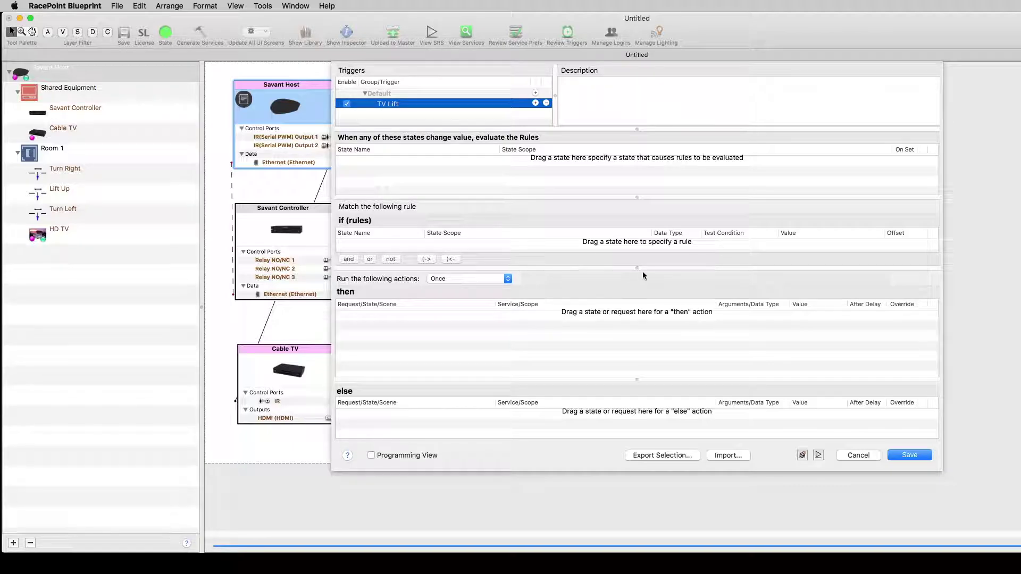
Enlarge the trigger editor and its rule areas, and place the SRS window of services, requests and states beside it.
{"action": "left_click_drag", "start_coordinate": [942, 469], "coordinate": [949, 515]}
{"action": "left_click_drag", "start_coordinate": [638, 140], "coordinate": [634, 136]}
{"action": "left_click_drag", "start_coordinate": [632, 214], "coordinate": [632, 201]}
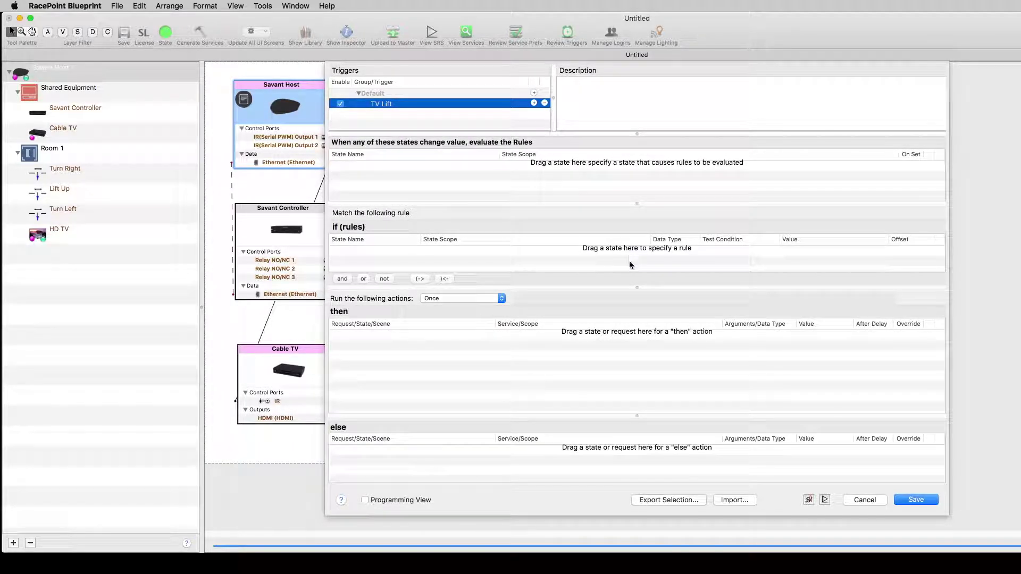
{"action": "left_click_drag", "start_coordinate": [628, 287], "coordinate": [626, 297]}
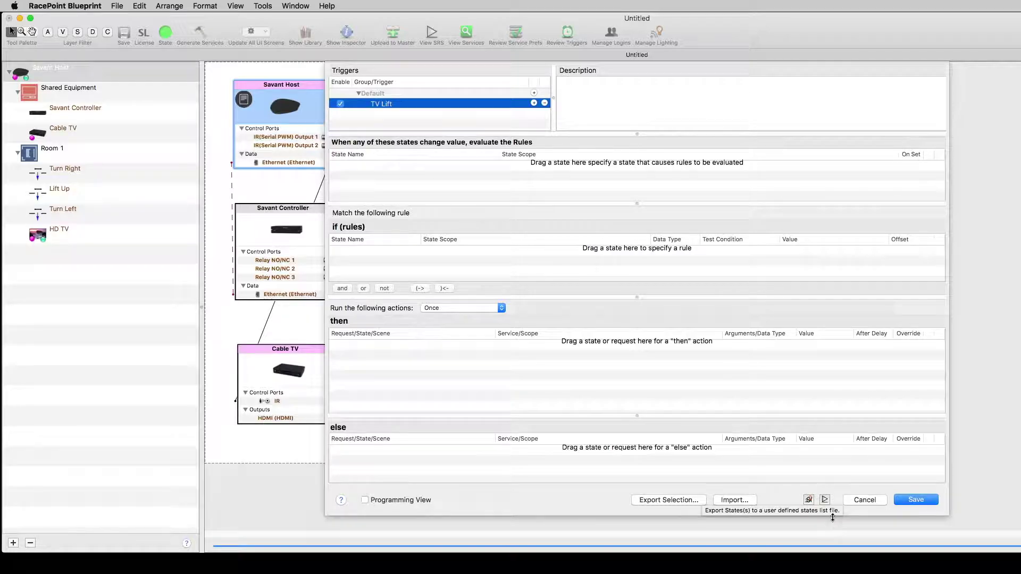
{"action": "left_click", "coordinate": [825, 500]}
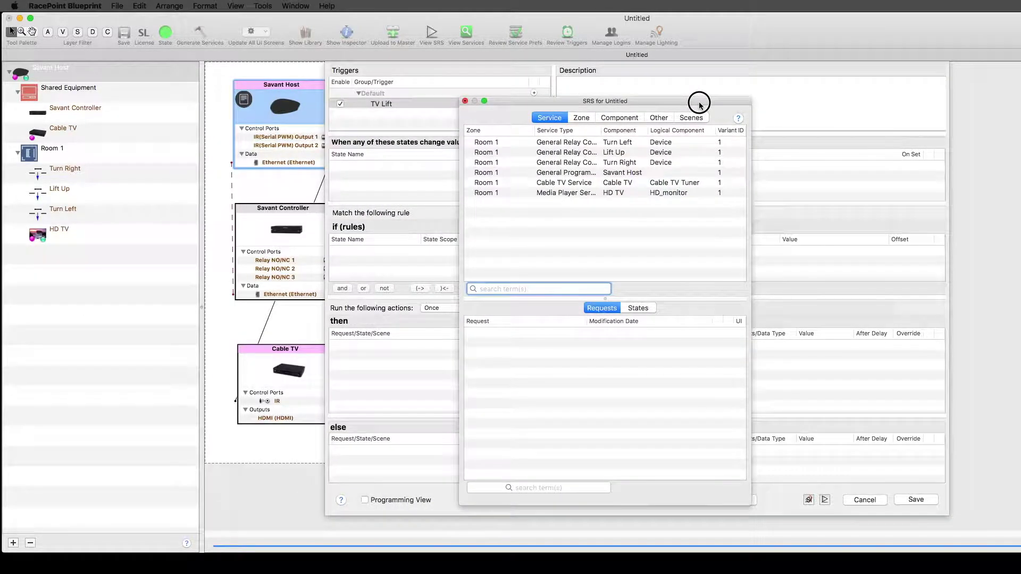
{"action": "left_click_drag", "start_coordinate": [700, 105], "coordinate": [269, 95]}
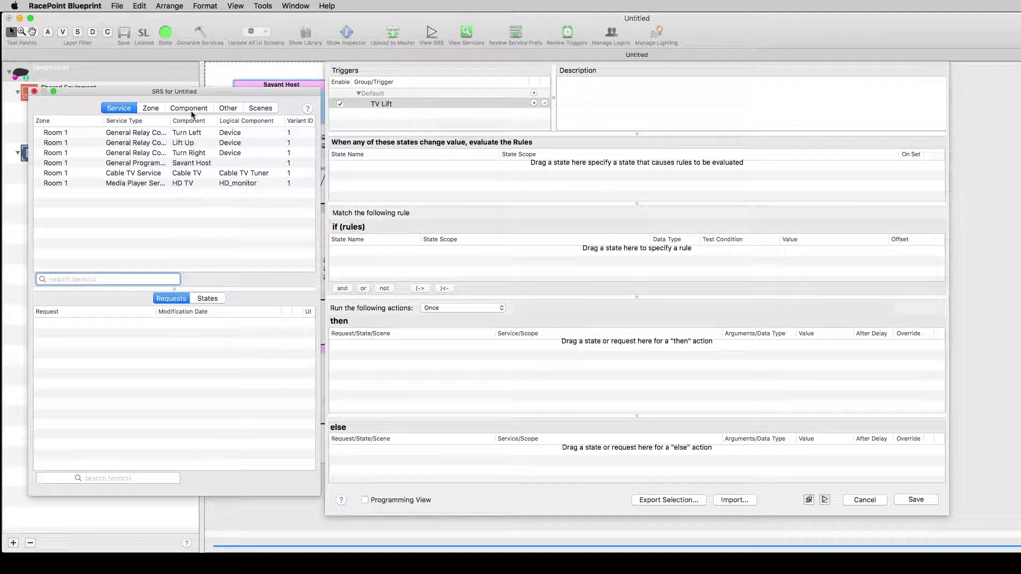
Add Room 1's ZoneHasVideo zone state to the TV Lift trigger's rules with the test condition is true.
{"action": "left_click", "coordinate": [147, 108]}
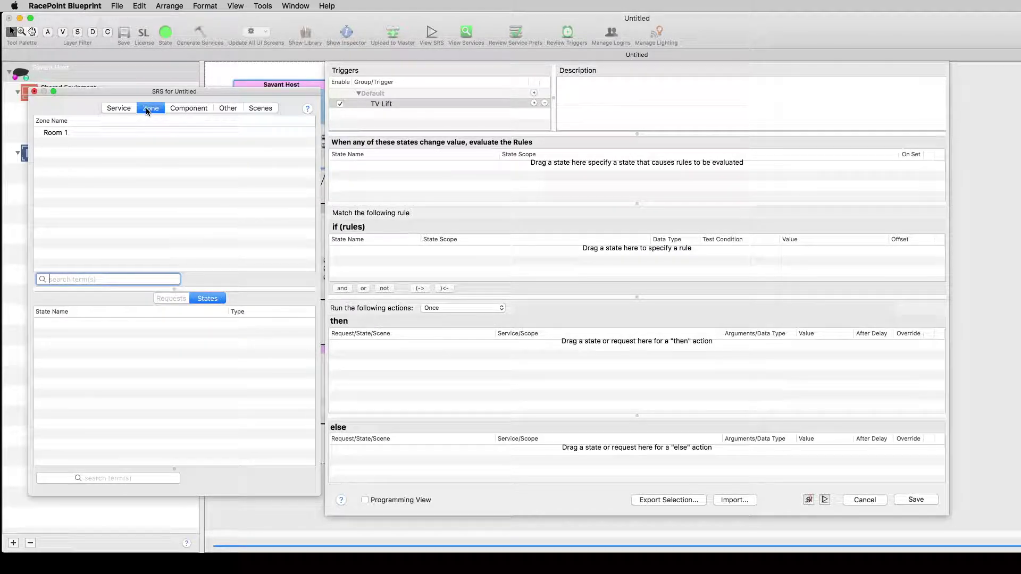
{"action": "left_click", "coordinate": [49, 134]}
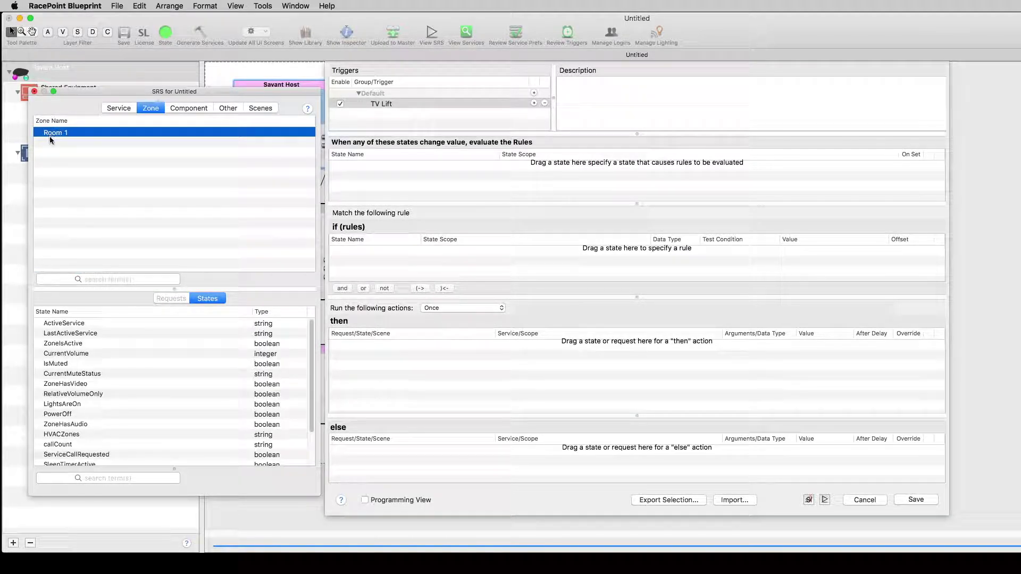
{"action": "left_click", "coordinate": [91, 312]}
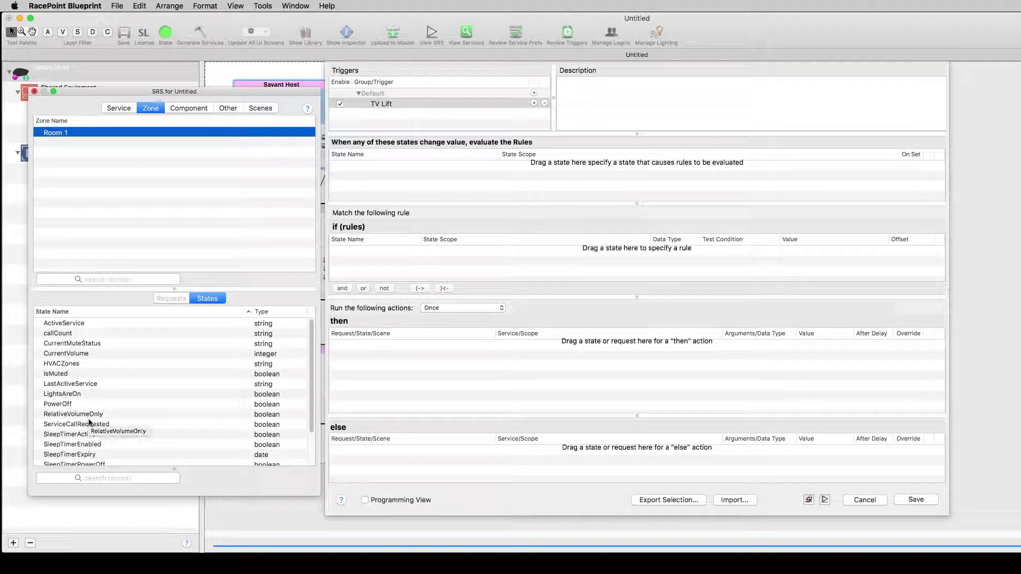
{"action": "scroll", "coordinate": [89, 423], "scroll_direction": "down", "scroll_amount": 2}
{"action": "scroll", "coordinate": [90, 423], "scroll_direction": "down", "scroll_amount": 2}
{"action": "left_click_drag", "start_coordinate": [65, 451], "coordinate": [452, 268]}
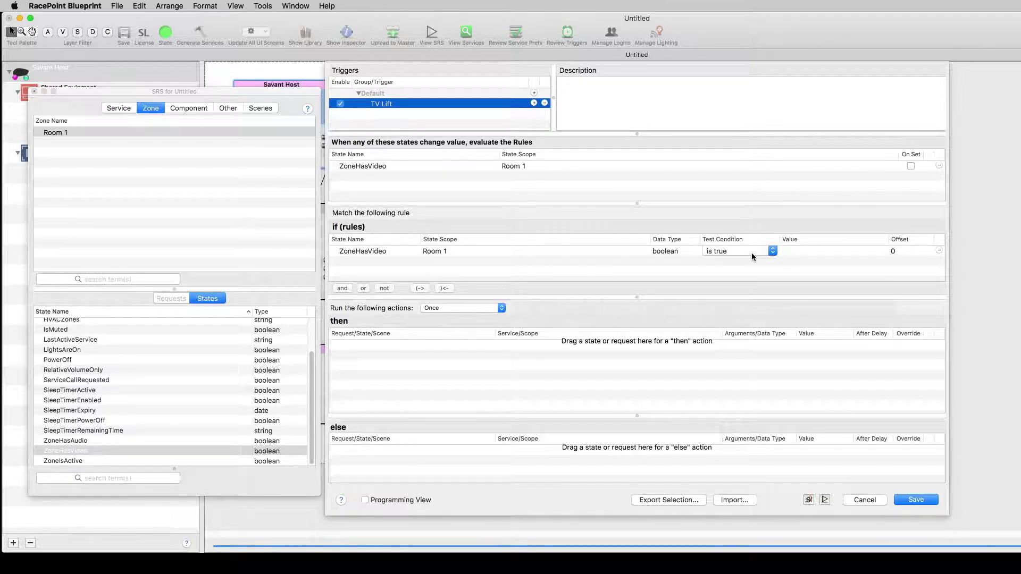
Add the Savant Host service's Lift Up request as the then action and its Lift Down request as the else action.
{"action": "left_click", "coordinate": [118, 108]}
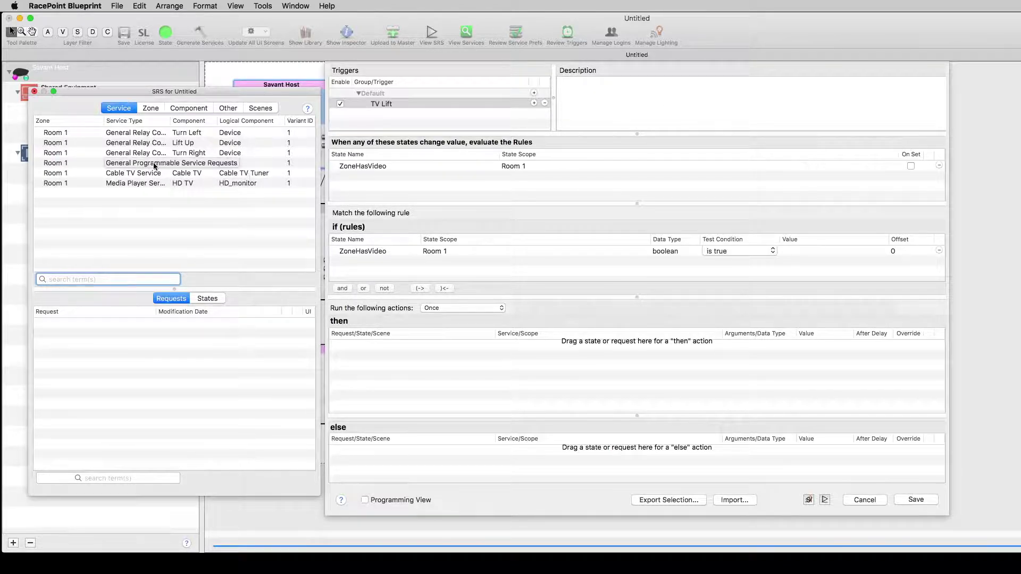
{"action": "left_click", "coordinate": [186, 165]}
{"action": "left_click_drag", "start_coordinate": [53, 343], "coordinate": [433, 362]}
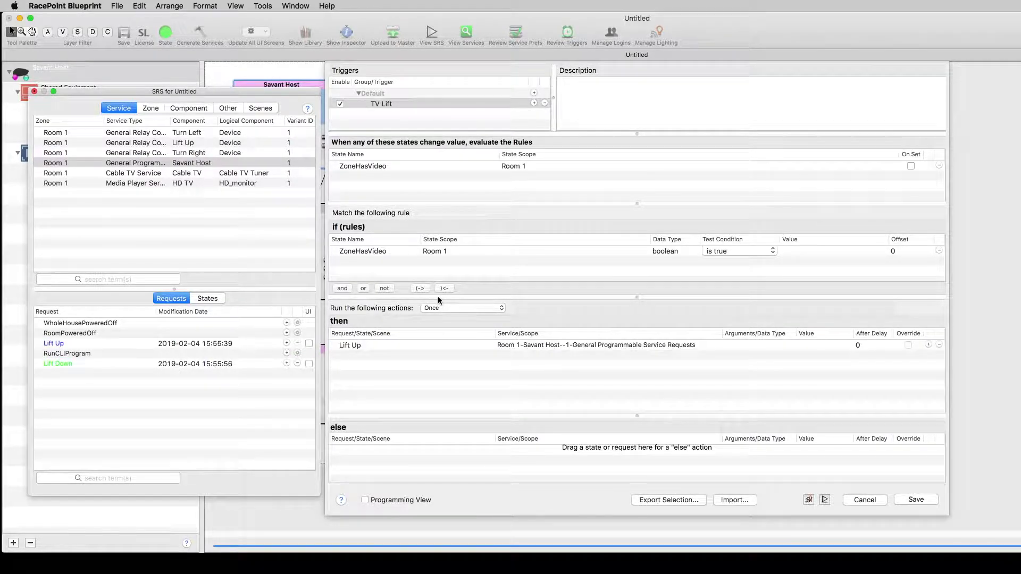
{"action": "left_click_drag", "start_coordinate": [438, 296], "coordinate": [438, 294]}
{"action": "left_click_drag", "start_coordinate": [445, 416], "coordinate": [447, 399]}
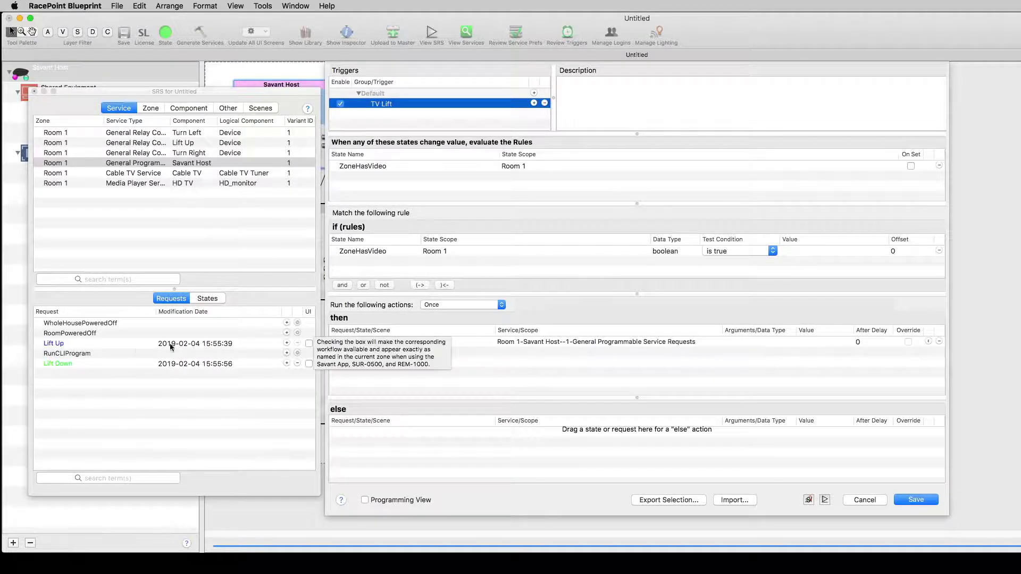
{"action": "left_click_drag", "start_coordinate": [97, 366], "coordinate": [357, 452]}
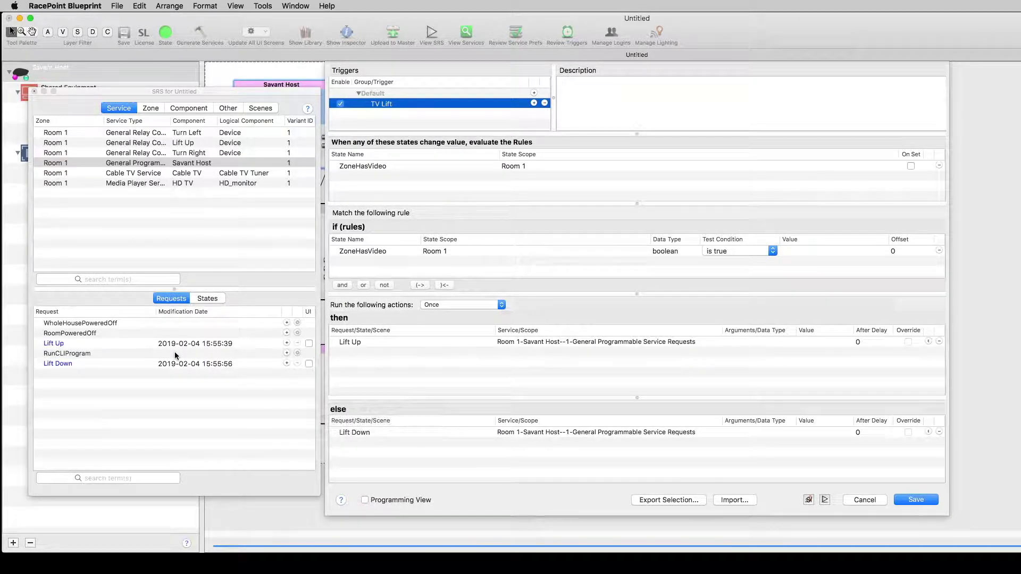
Try an after delay of 10 on the Lift Down else action, and set the delay back to 0.
{"action": "left_click", "coordinate": [859, 433]}
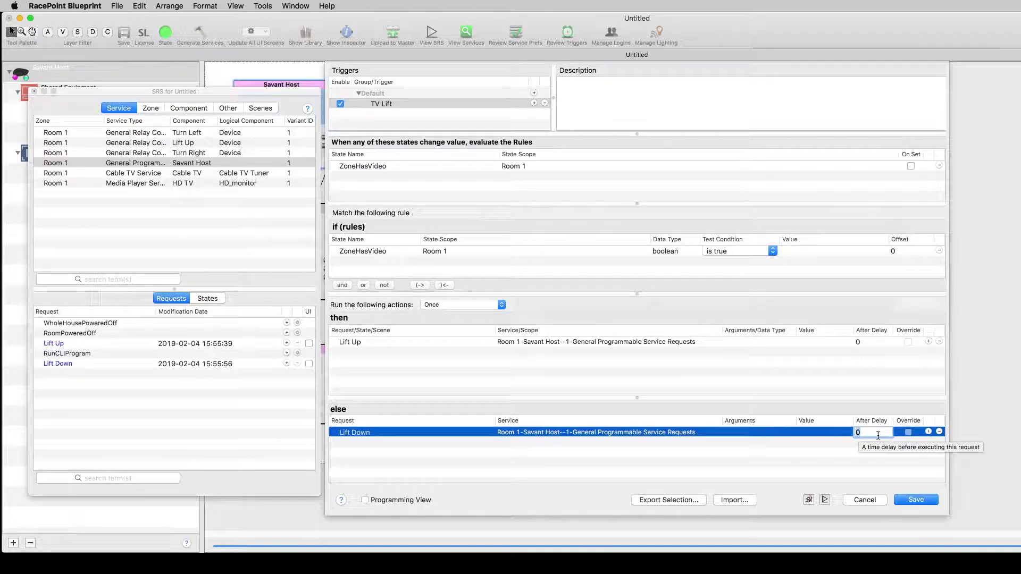
{"action": "type", "text": "10"}
{"action": "key", "text": "Return"}
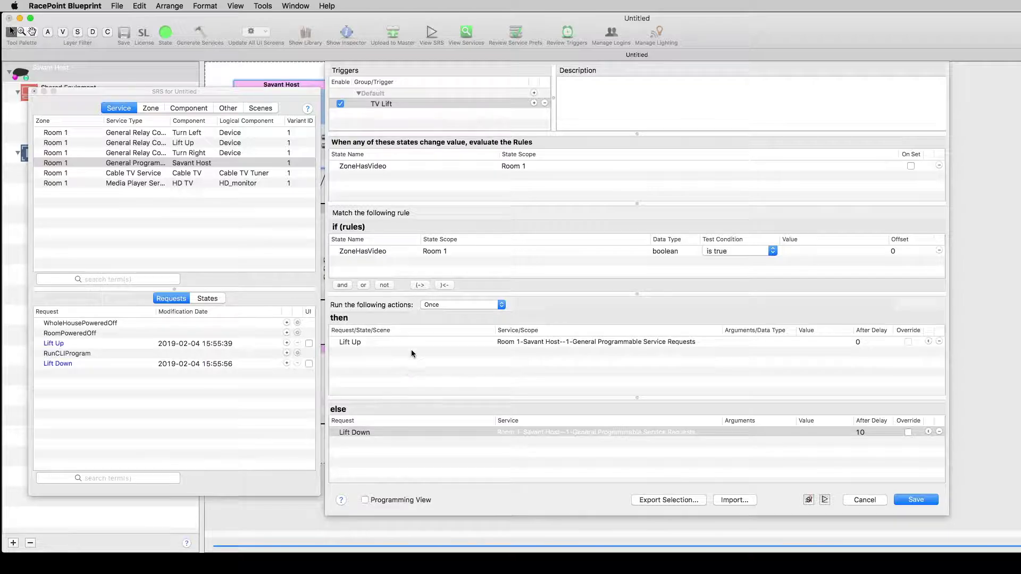
{"action": "left_click", "coordinate": [862, 434]}
{"action": "left_click", "coordinate": [861, 432]}
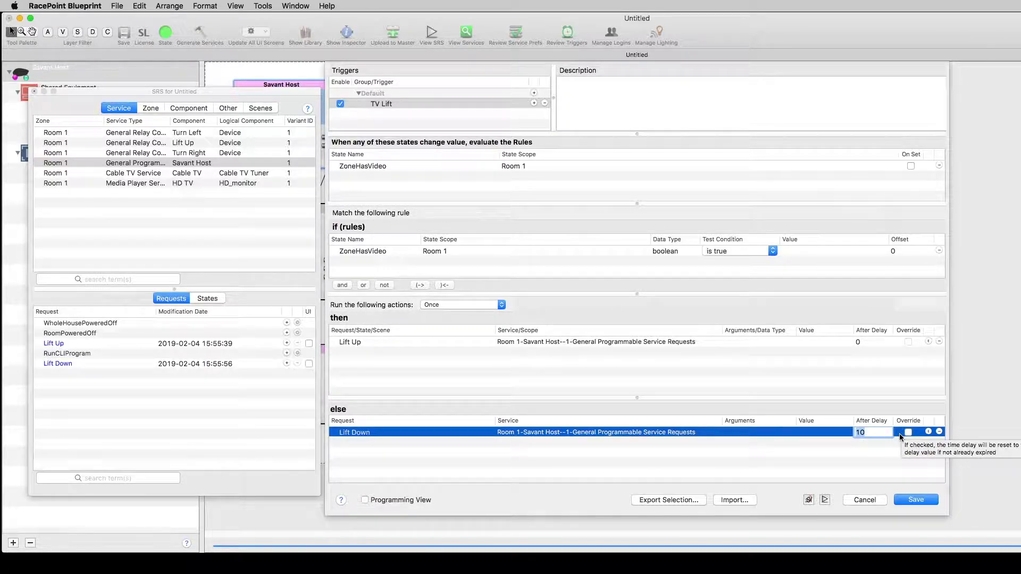
{"action": "type", "text": "0"}
{"action": "key", "text": "Return"}
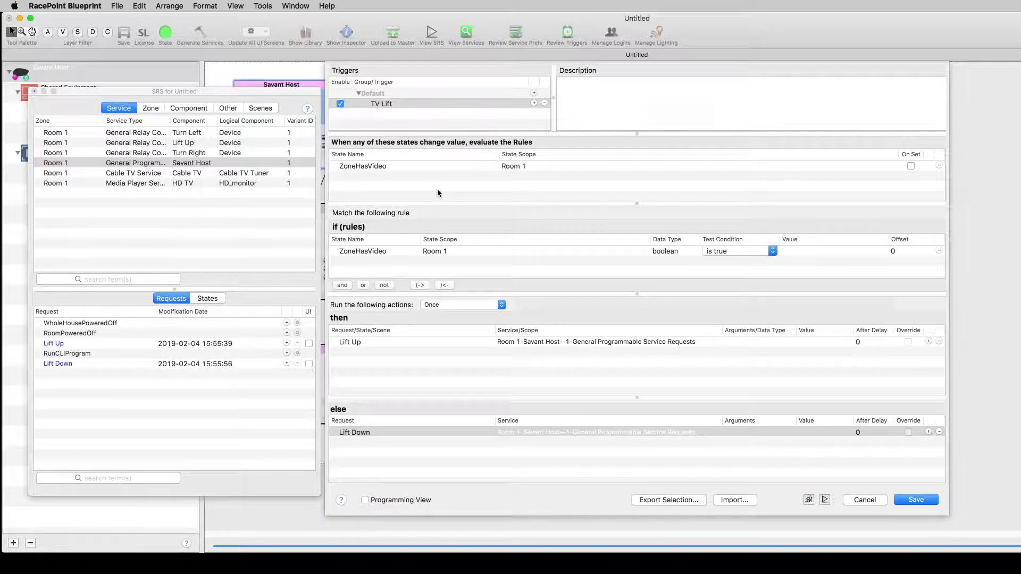
Close the SRS window and save the TV Lift trigger.
{"action": "left_click", "coordinate": [34, 92]}
{"action": "left_click", "coordinate": [915, 500]}
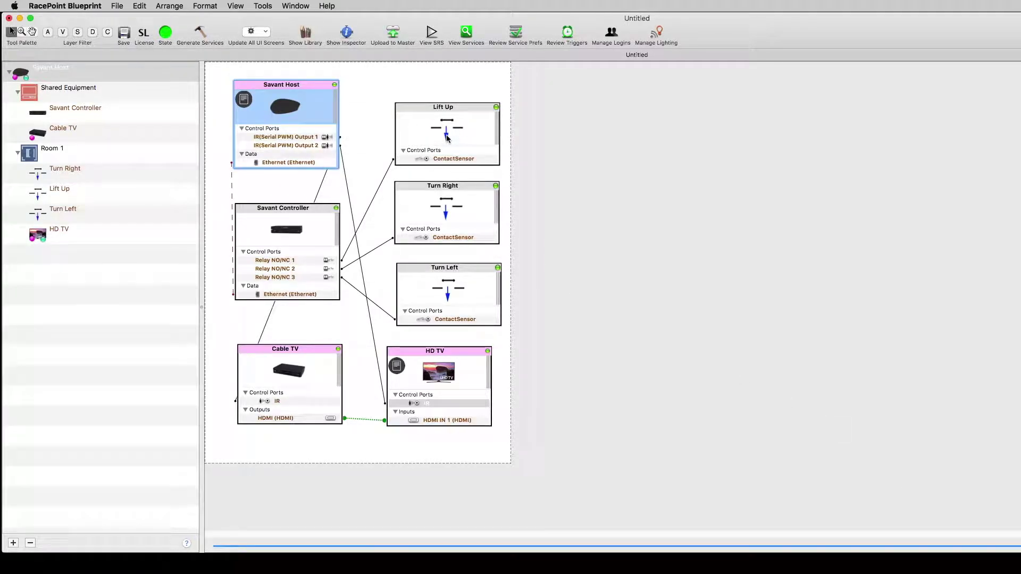
{"action": "left_click", "coordinate": [458, 93]}
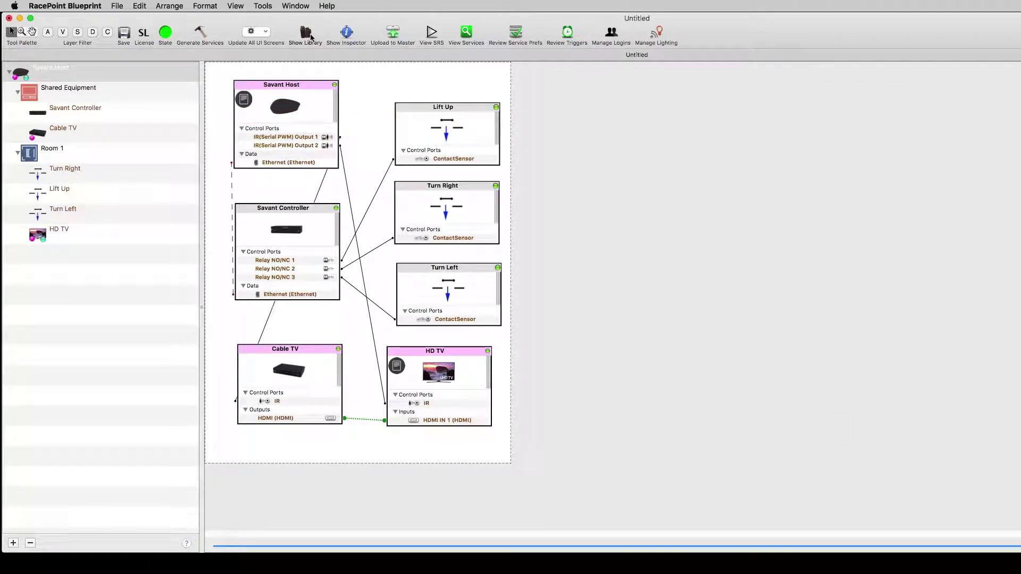
Search the component library for relay and place the generic Relay Normally Open component to the right of Lift Up.
{"action": "left_click", "coordinate": [307, 35]}
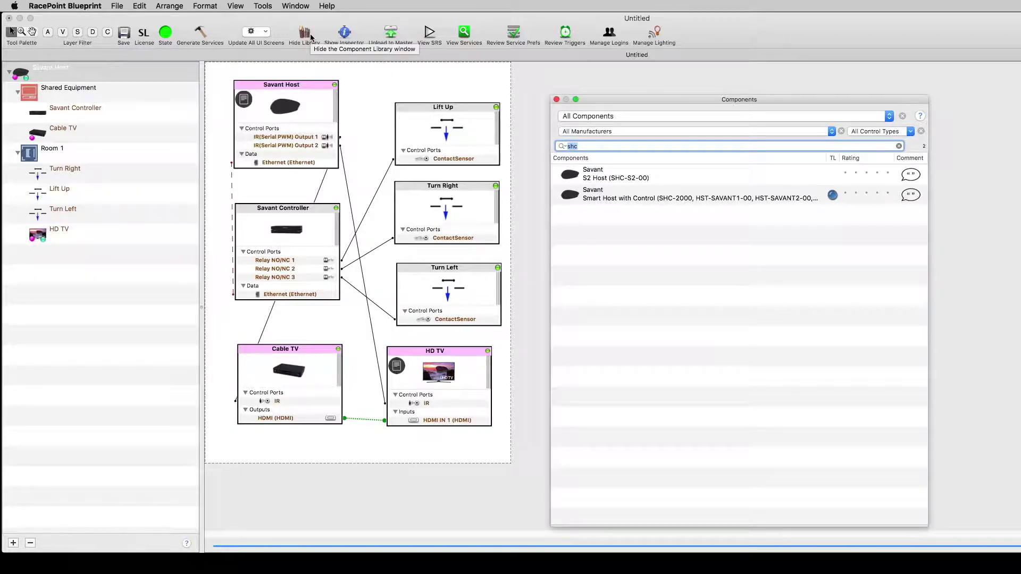
{"action": "type", "text": "contact"}
{"action": "key", "text": "BackSpace"}
{"action": "key", "text": "BackSpace"}
{"action": "key", "text": "BackSpace"}
{"action": "key", "text": "BackSpace"}
{"action": "key", "text": "BackSpace"}
{"action": "key", "text": "BackSpace"}
{"action": "type", "text": "relay"}
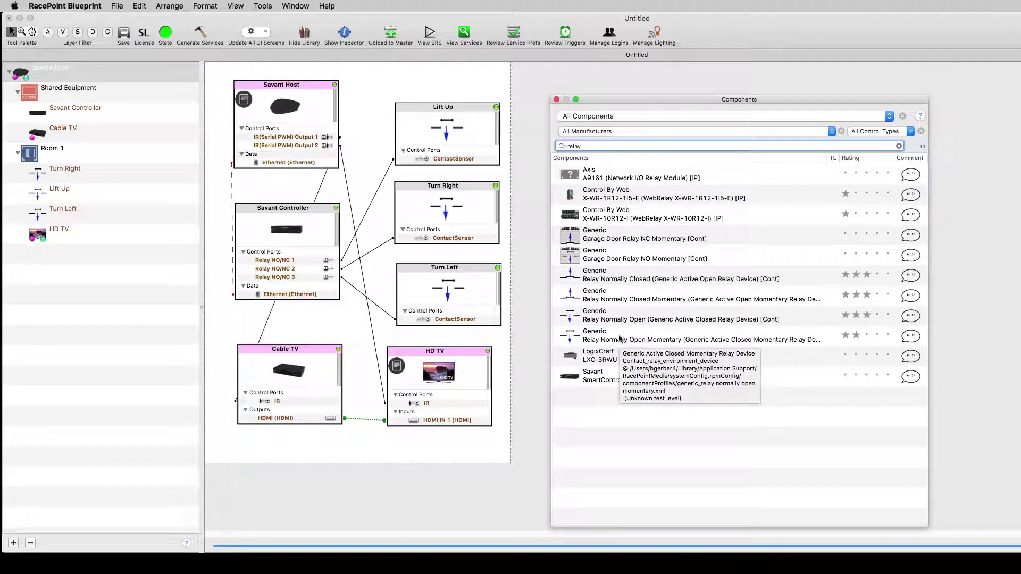
{"action": "left_click", "coordinate": [606, 322]}
{"action": "left_click_drag", "start_coordinate": [606, 323], "coordinate": [515, 132]}
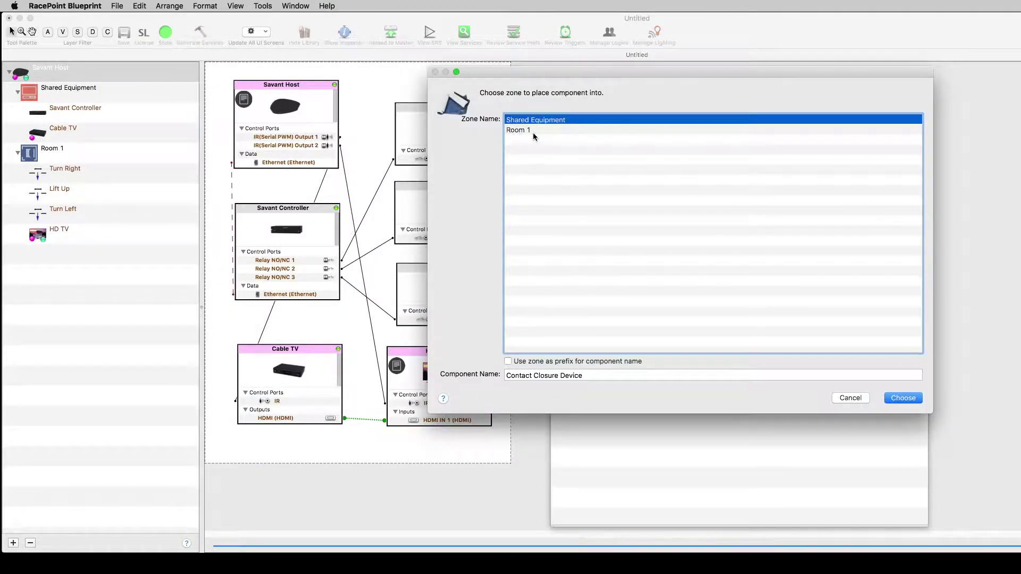
Assign the new relay component to Room 1, name it Lift Down and align it beside Lift Up.
{"action": "left_click", "coordinate": [515, 131]}
{"action": "left_click", "coordinate": [545, 375]}
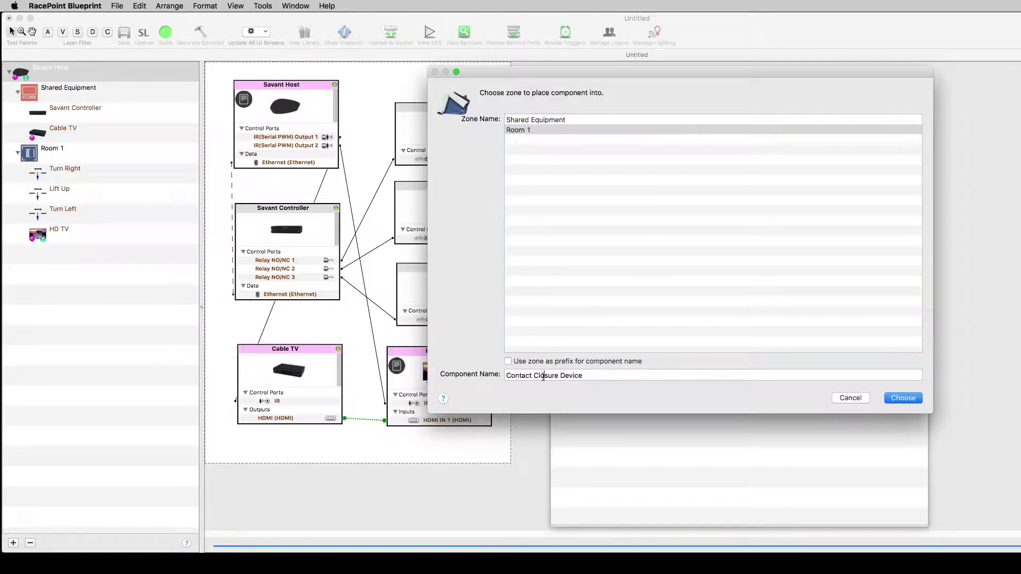
{"action": "type", "text": "Lift Down"}
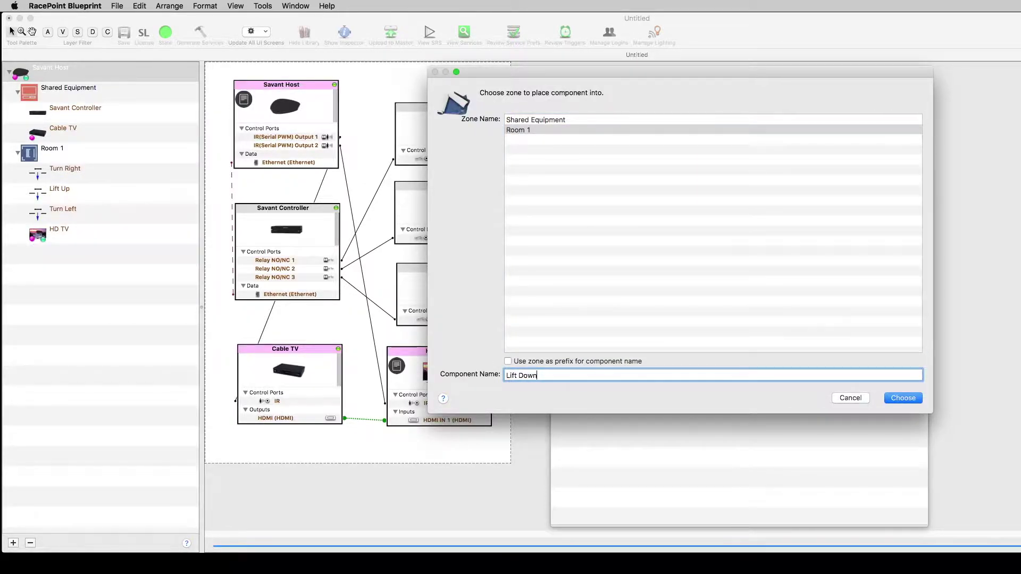
{"action": "key", "text": "Return"}
{"action": "left_click_drag", "start_coordinate": [526, 141], "coordinate": [525, 108]}
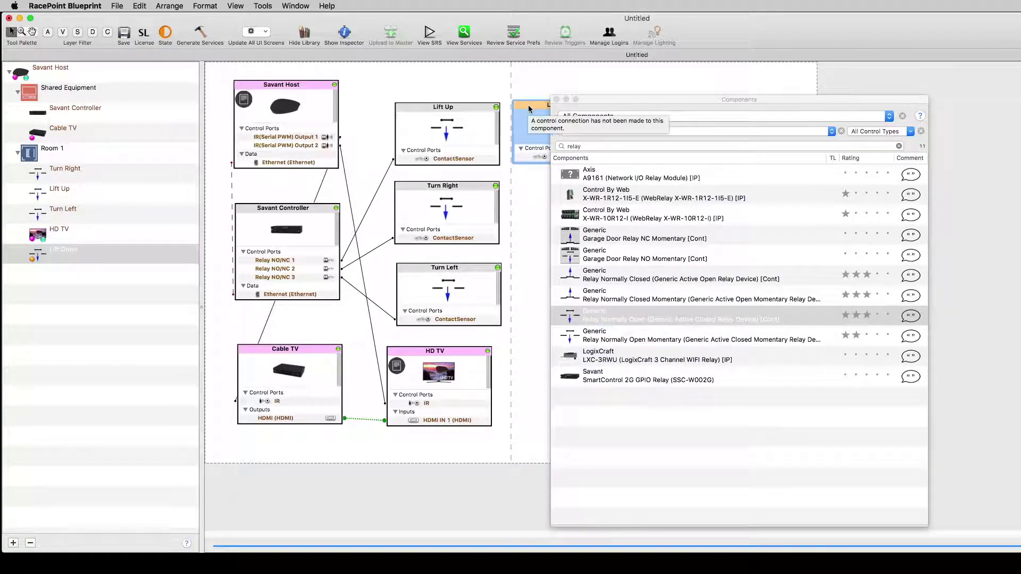
Replace the profiles of the Lift Up and Lift Down components with the generic Relay Normally Open Momentary component.
{"action": "left_click_drag", "start_coordinate": [608, 101], "coordinate": [728, 92]}
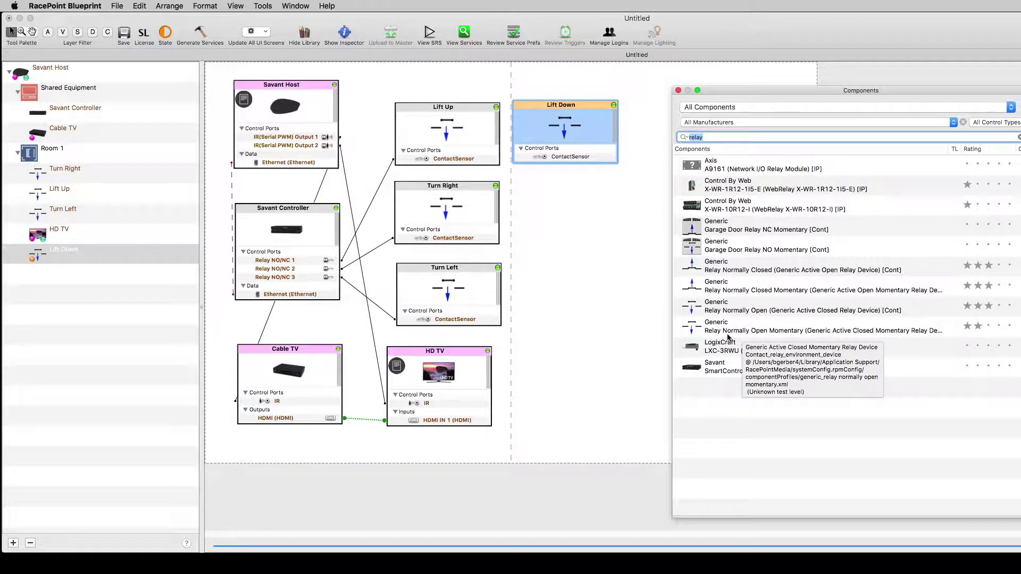
{"action": "left_click_drag", "start_coordinate": [745, 330], "coordinate": [60, 199]}
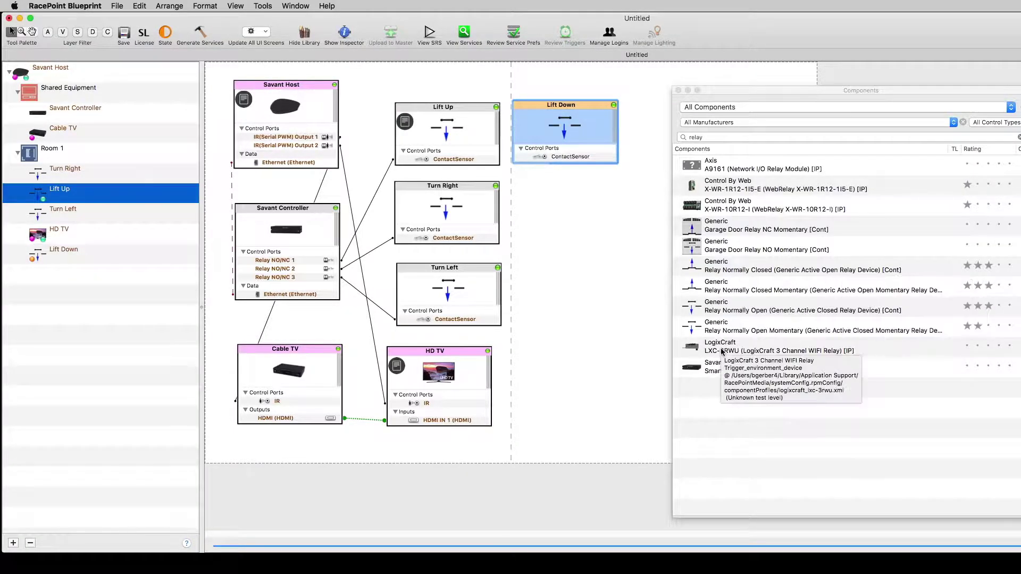
{"action": "left_click_drag", "start_coordinate": [715, 327], "coordinate": [80, 254]}
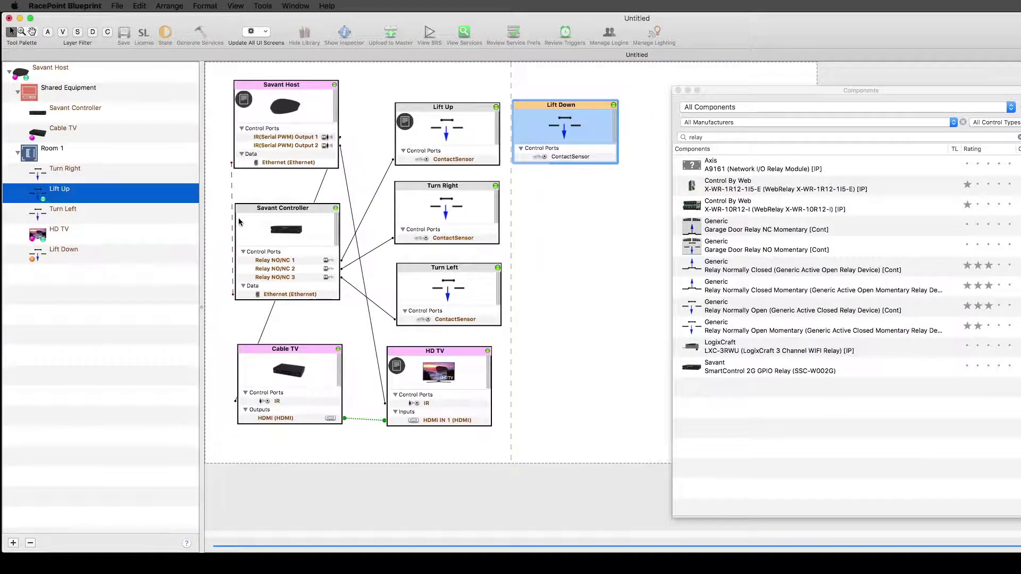
Connect Lift Down's ContactSensor port to Relay NO/NC 4 on the Savant Controller.
{"action": "left_click", "coordinate": [571, 157]}
{"action": "mouse_move", "coordinate": [603, 165]}
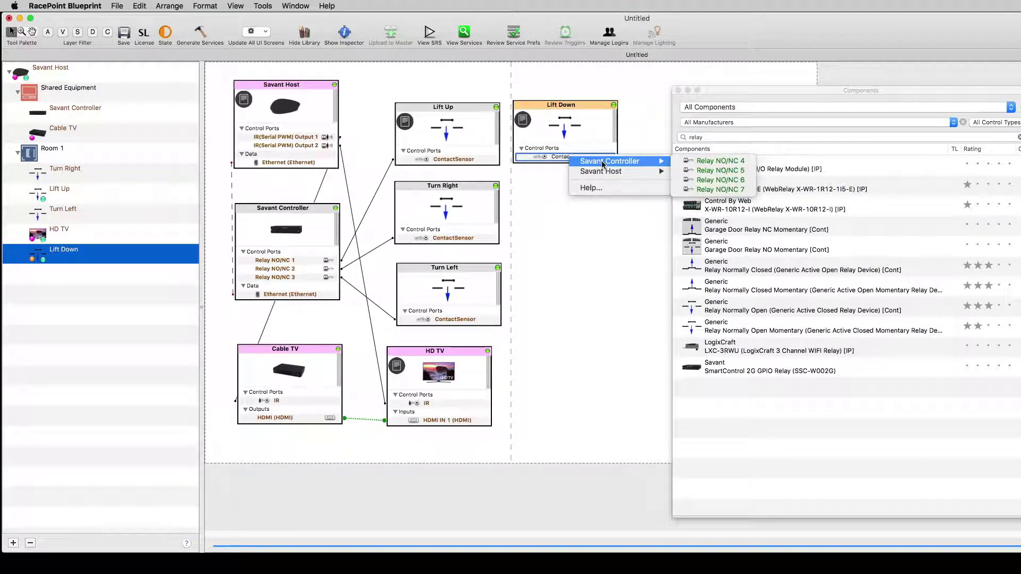
{"action": "left_click", "coordinate": [730, 161]}
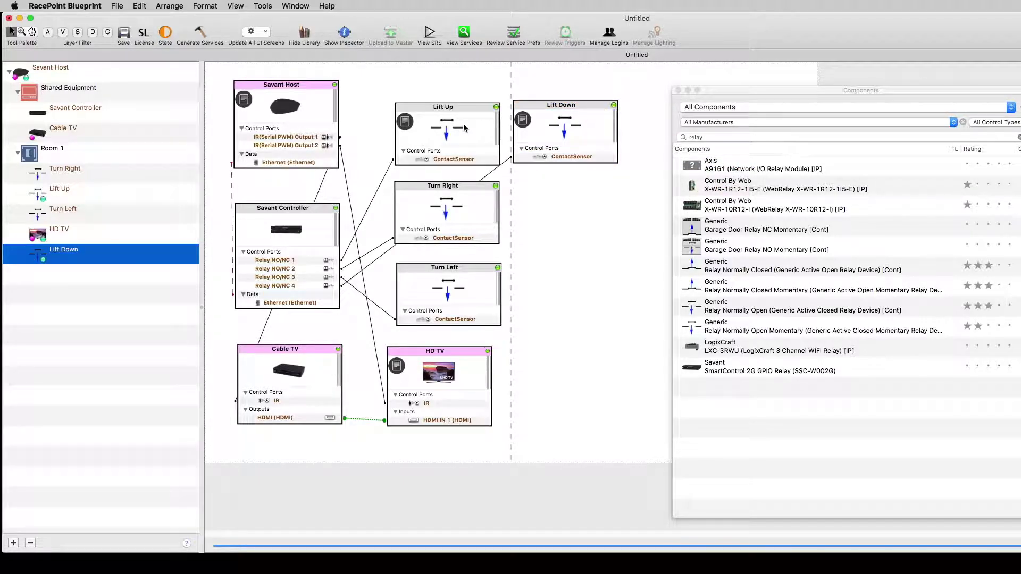
Close the component library, generate the services and accept the service preferences.
{"action": "left_click", "coordinate": [678, 91]}
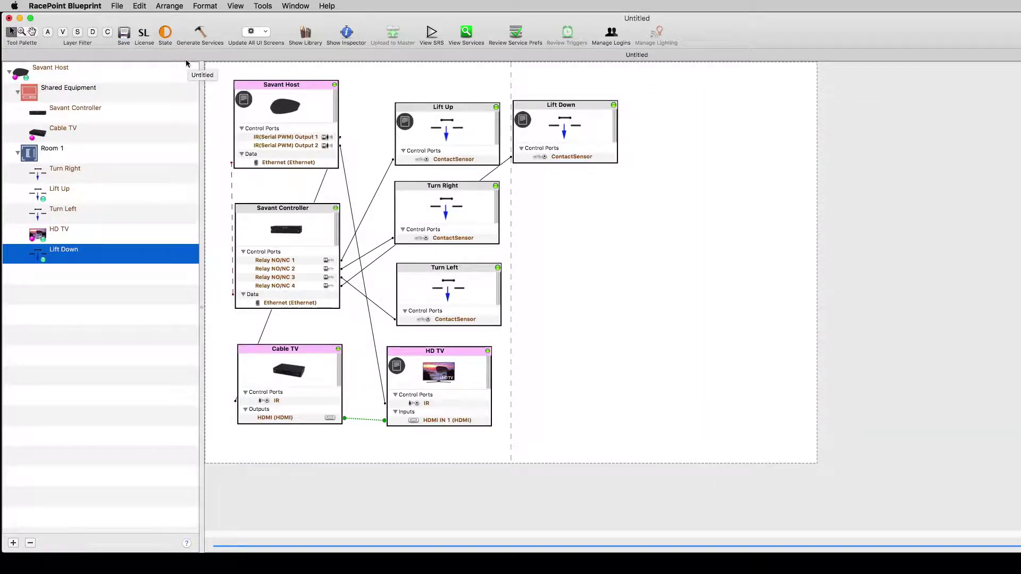
{"action": "left_click", "coordinate": [205, 39]}
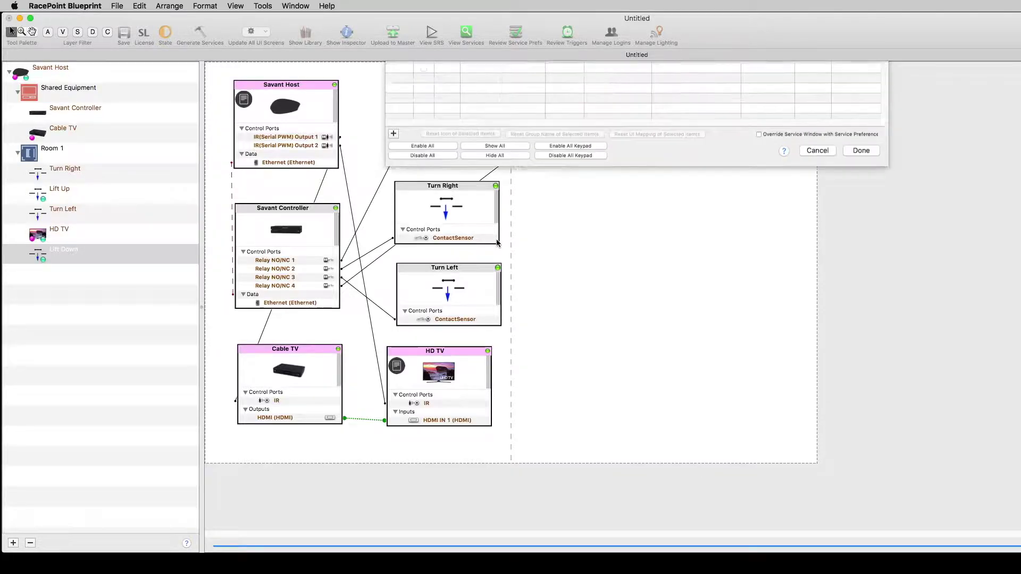
{"action": "left_click", "coordinate": [854, 315]}
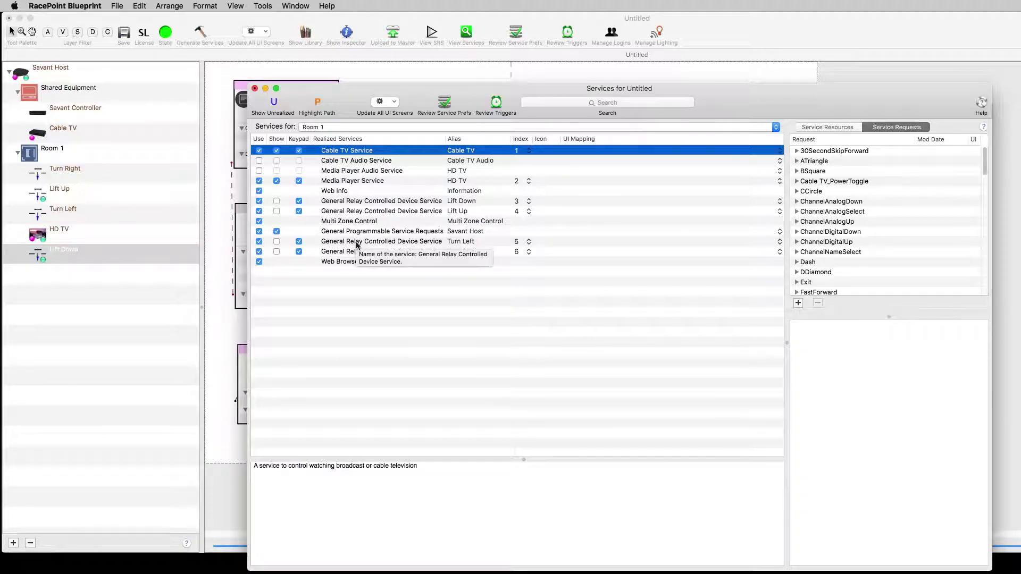
Open the Lift Up workflow from the Savant Host's general programmable requests and add a second Lift Up action to it.
{"action": "left_click", "coordinate": [402, 231]}
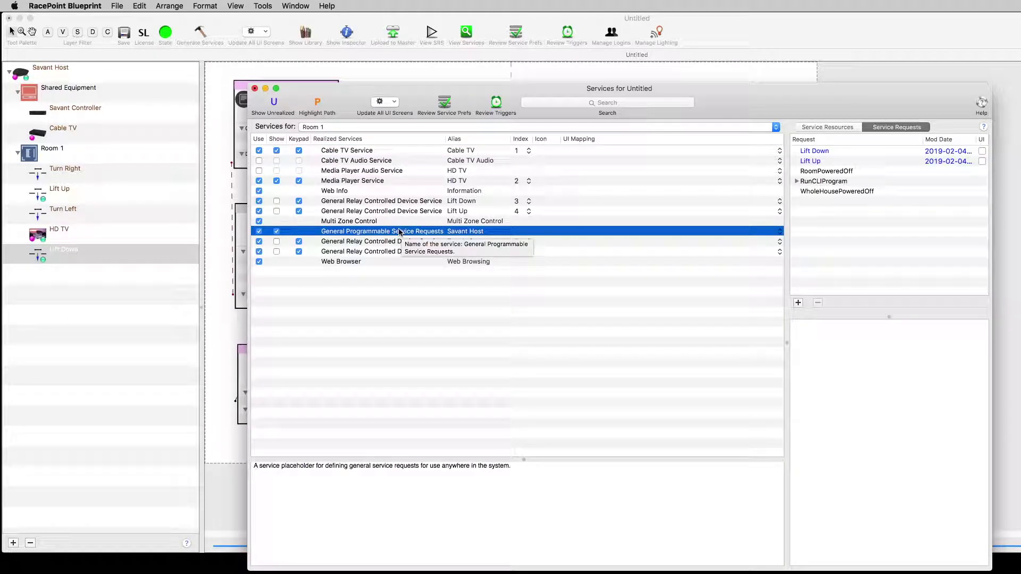
{"action": "left_click", "coordinate": [821, 162]}
{"action": "double_click", "coordinate": [822, 161]}
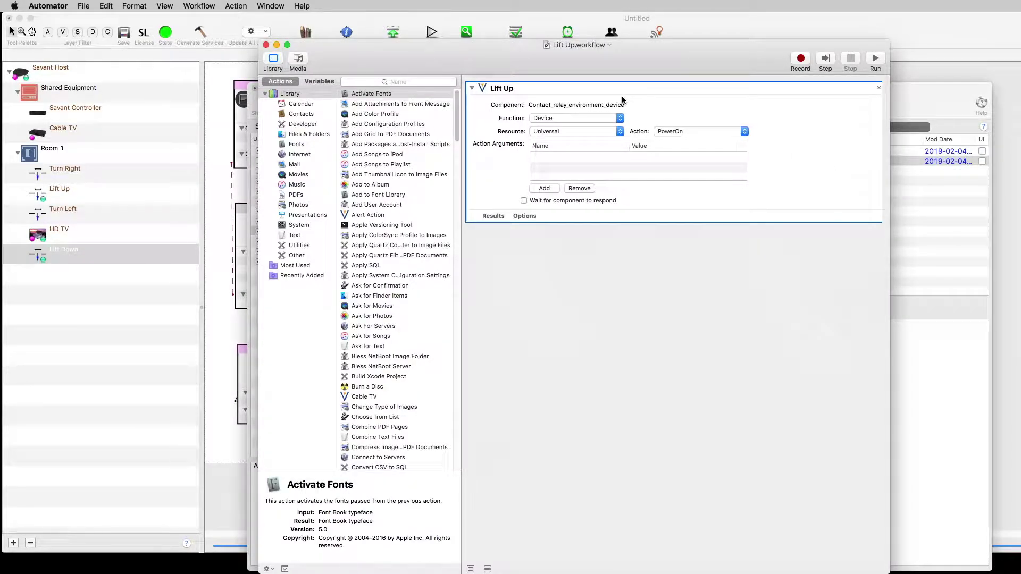
{"action": "left_click", "coordinate": [413, 83]}
{"action": "type", "text": "lift"}
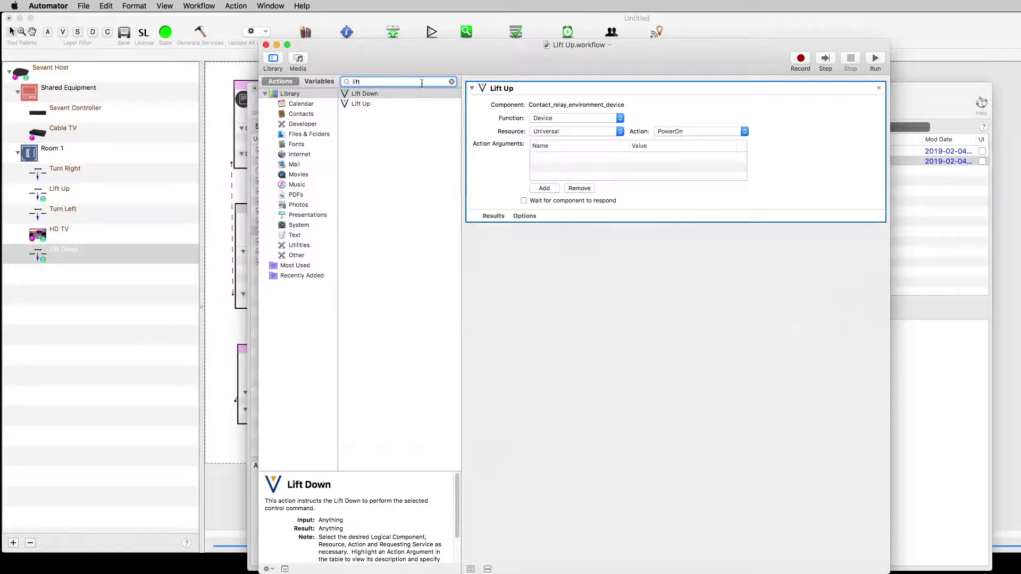
{"action": "left_click_drag", "start_coordinate": [361, 104], "coordinate": [583, 296]}
Set the second Lift Up action to function Device, resource Universal and action PowerOff, and save and close the workflow.
{"action": "left_click", "coordinate": [593, 268]}
{"action": "left_click", "coordinate": [593, 268]}
{"action": "left_click", "coordinate": [590, 281]}
{"action": "left_click", "coordinate": [592, 290]}
{"action": "left_click", "coordinate": [698, 283]}
{"action": "left_click", "coordinate": [699, 283]}
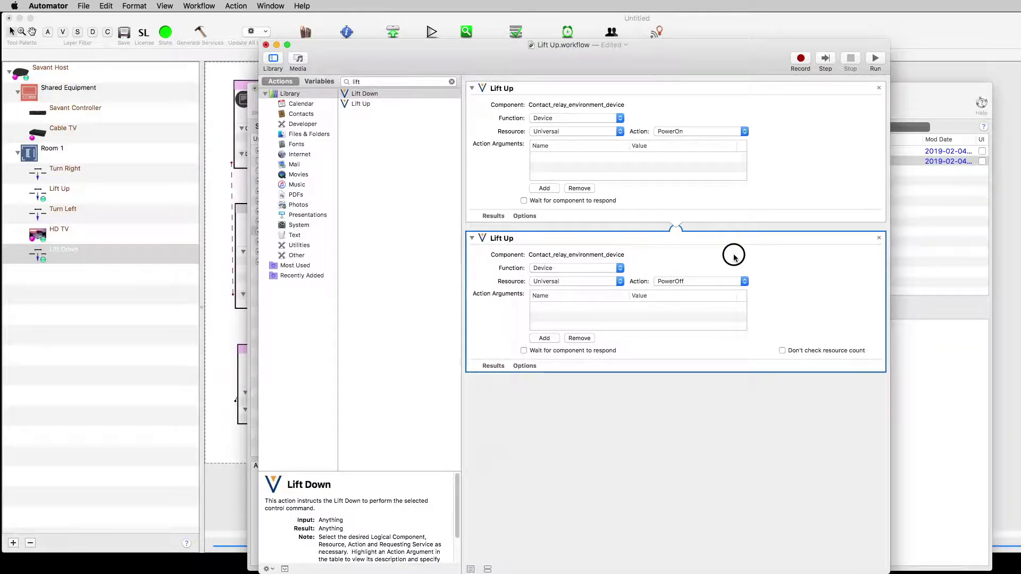
{"action": "key", "text": "super+s"}
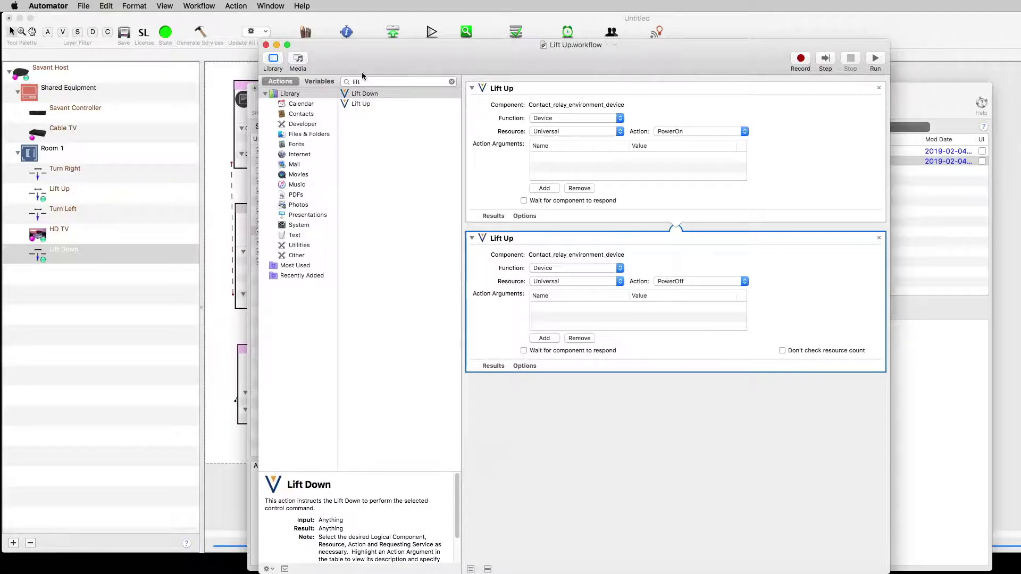
{"action": "left_click", "coordinate": [266, 44]}
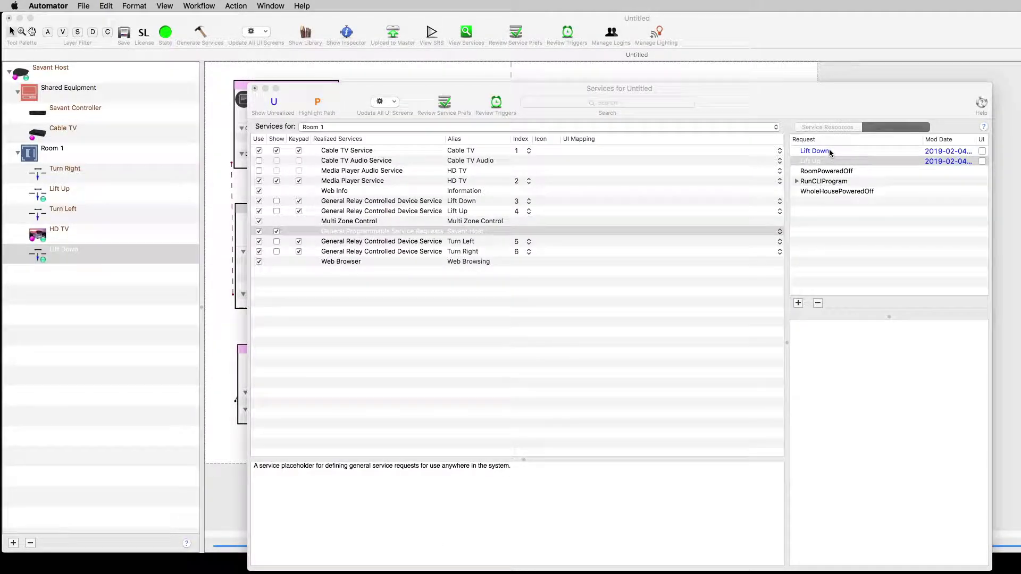
Open the Lift Down workflow and replace its Lift Up action with two Lift Down actions.
{"action": "left_click", "coordinate": [829, 151]}
{"action": "double_click", "coordinate": [829, 151]}
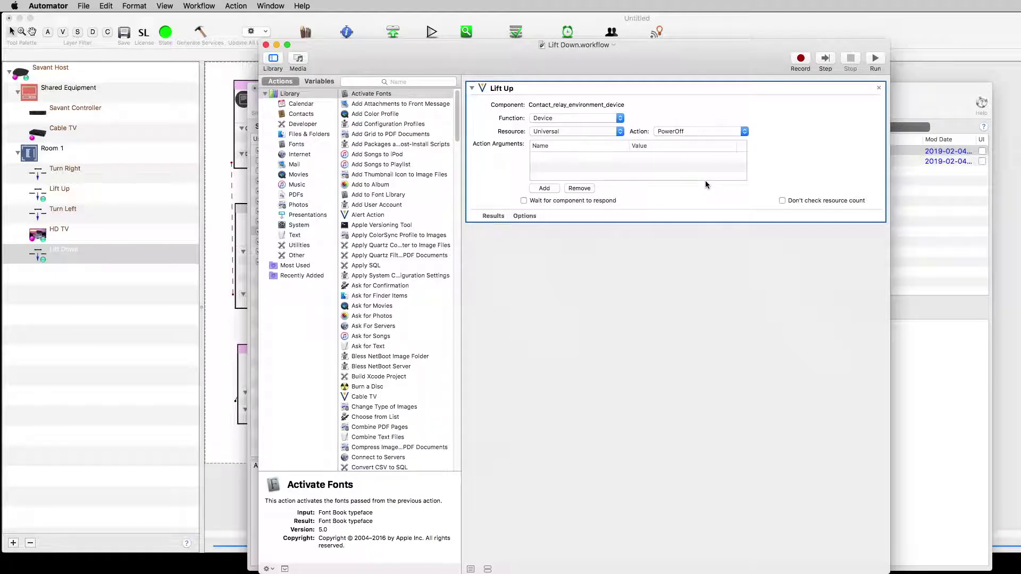
{"action": "left_click", "coordinate": [879, 90]}
{"action": "left_click", "coordinate": [400, 81]}
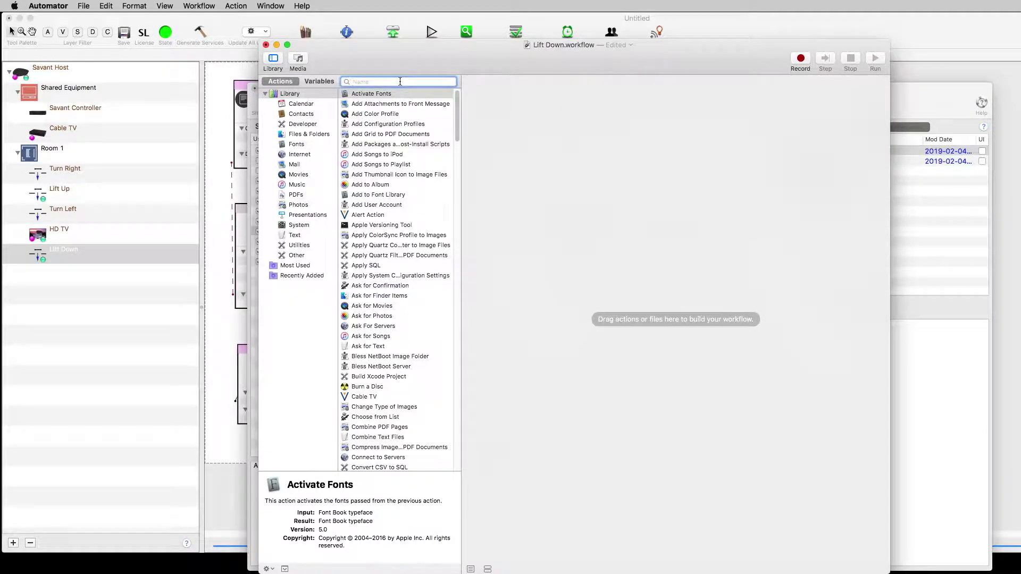
{"action": "type", "text": "lift"}
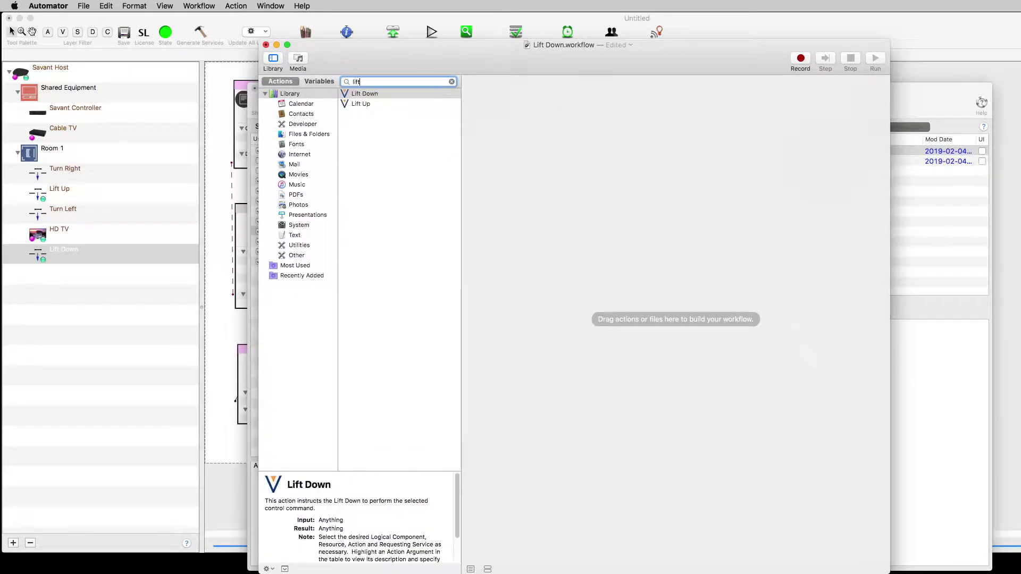
{"action": "double_click", "coordinate": [375, 94]}
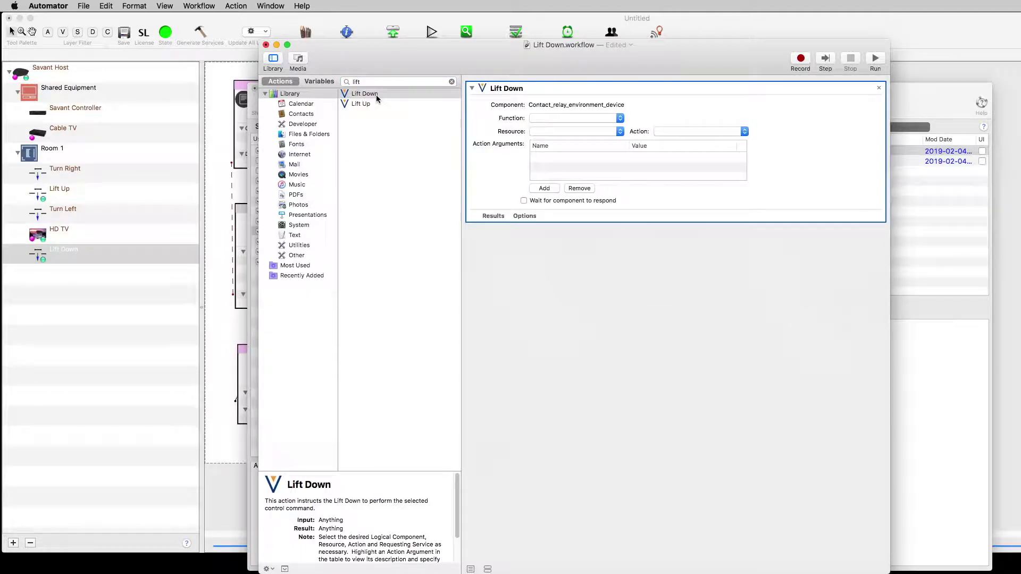
{"action": "double_click", "coordinate": [376, 95]}
Set the first Lift Down action to function Device, resource Universal and action PowerOn.
{"action": "left_click", "coordinate": [603, 118]}
{"action": "left_click", "coordinate": [603, 118]}
{"action": "left_click", "coordinate": [599, 131]}
{"action": "left_click", "coordinate": [598, 140]}
{"action": "left_click", "coordinate": [692, 132]}
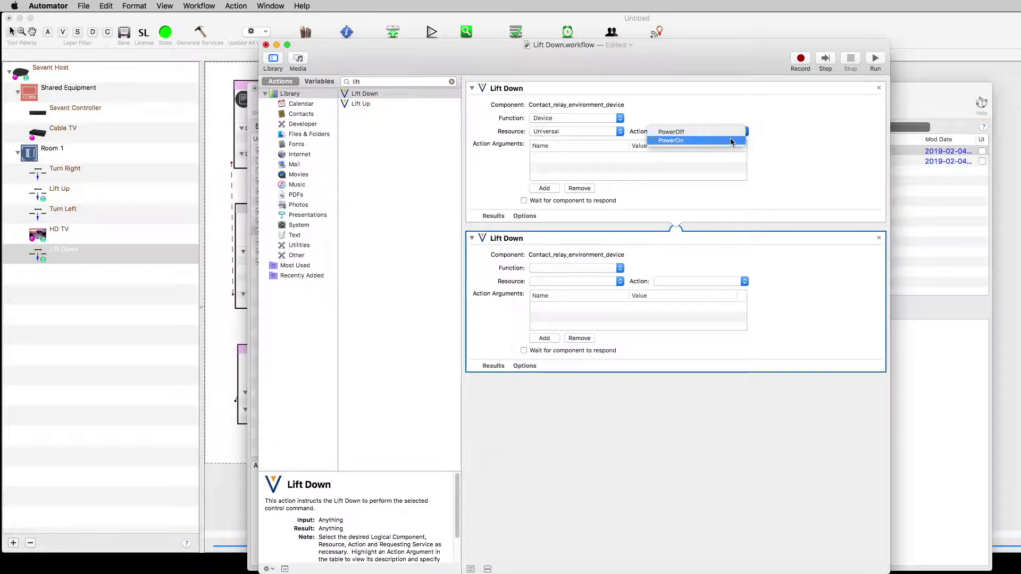
{"action": "left_click", "coordinate": [676, 139]}
Set the second Lift Down action to function Device, resource Universal and action PowerOff, and save and close the workflow.
{"action": "left_click", "coordinate": [578, 268]}
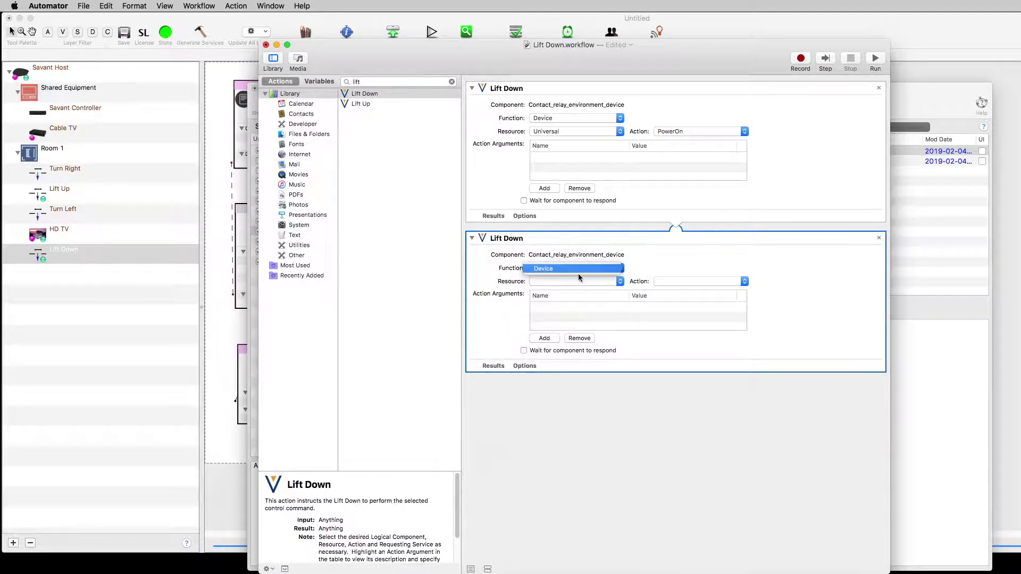
{"action": "left_click", "coordinate": [578, 269]}
{"action": "left_click", "coordinate": [580, 281]}
{"action": "left_click", "coordinate": [582, 291]}
{"action": "left_click", "coordinate": [697, 280]}
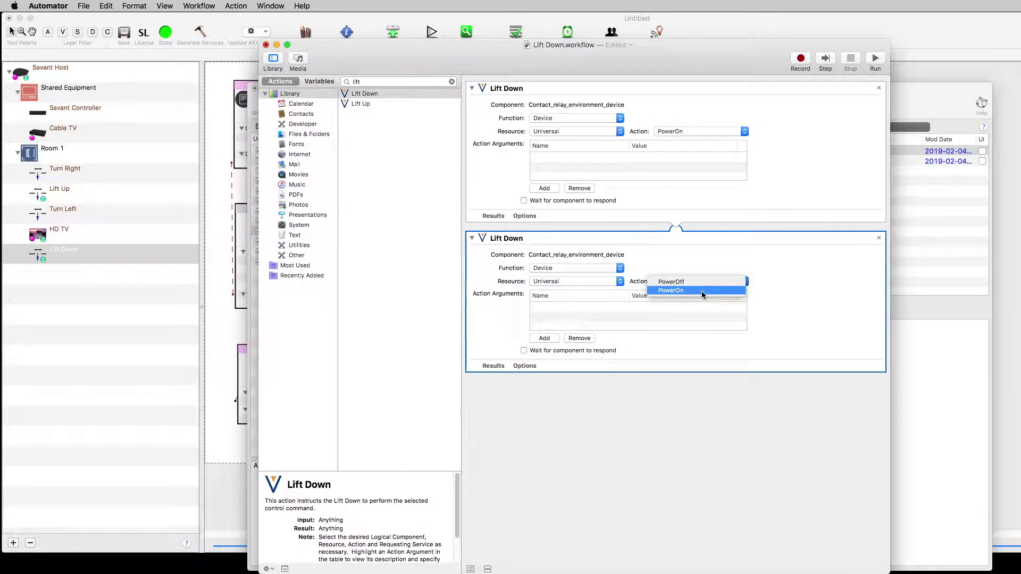
{"action": "left_click", "coordinate": [701, 291]}
{"action": "left_click", "coordinate": [701, 281]}
{"action": "left_click", "coordinate": [691, 290]}
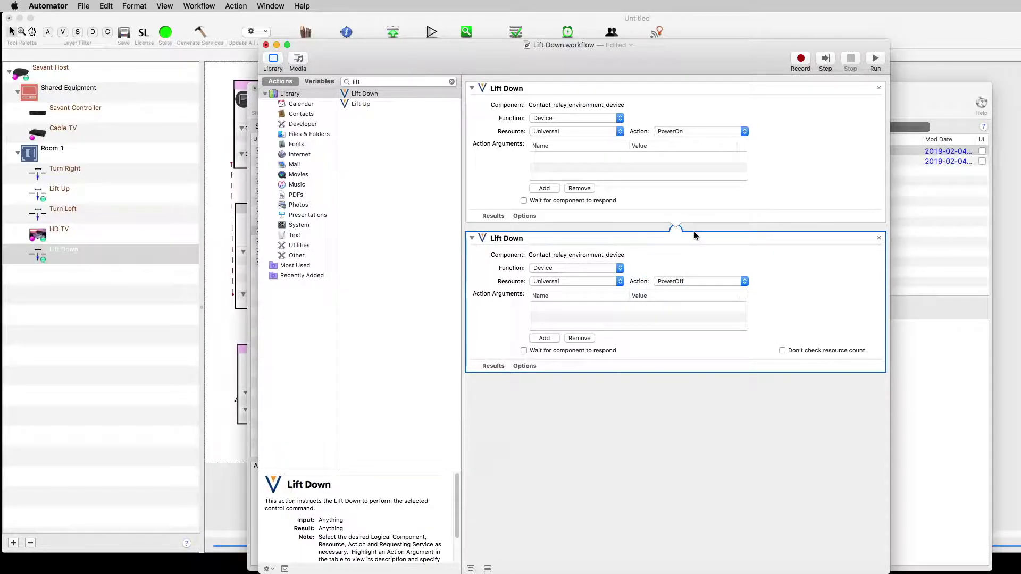
{"action": "key", "text": "super+s"}
{"action": "left_click", "coordinate": [266, 45]}
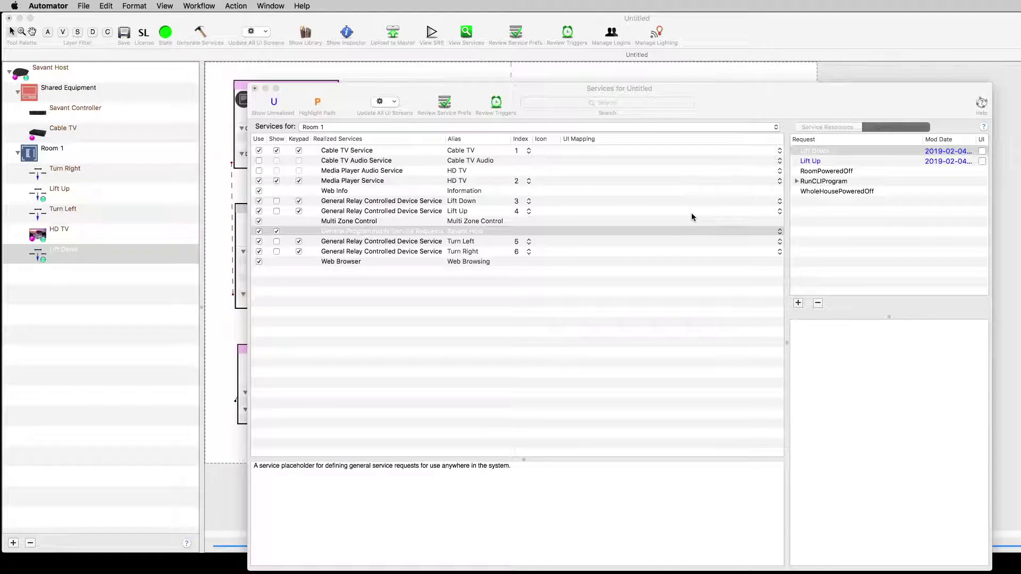
Close the services window, review the TV Lift trigger's rule and its then and else actions, and save the triggers.
{"action": "left_click", "coordinate": [255, 88]}
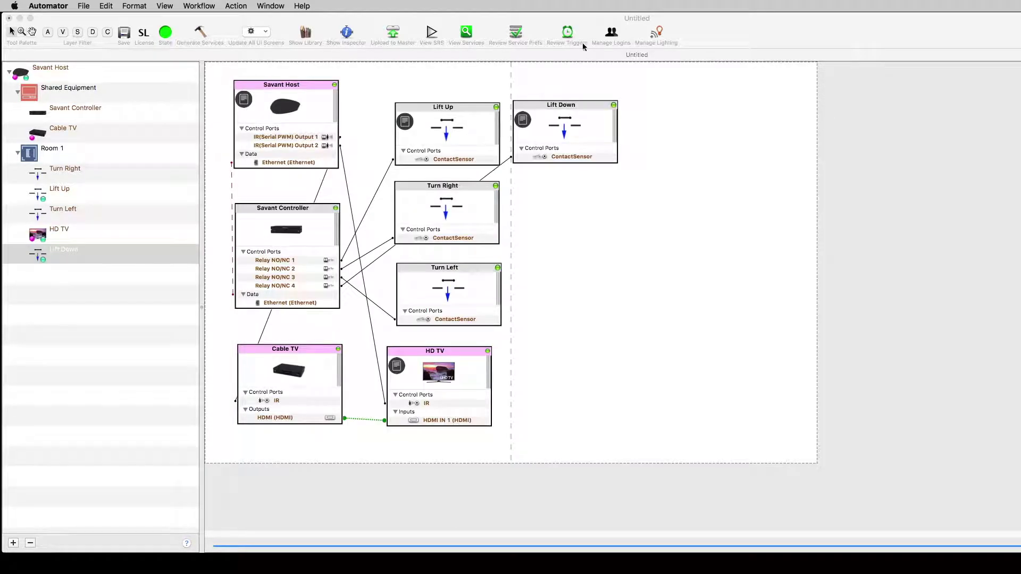
{"action": "left_click", "coordinate": [567, 33]}
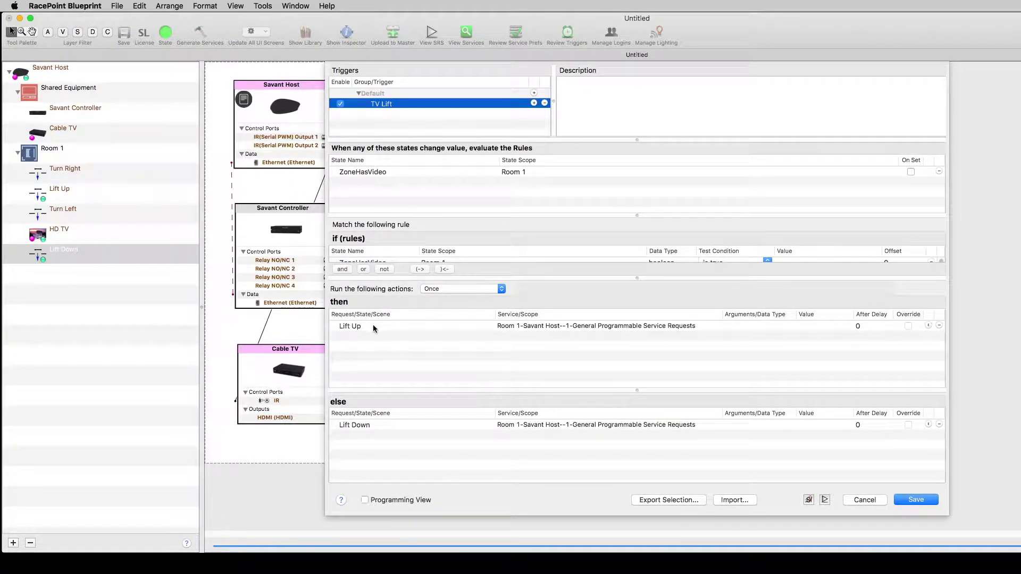
{"action": "left_click_drag", "start_coordinate": [449, 215], "coordinate": [456, 192]}
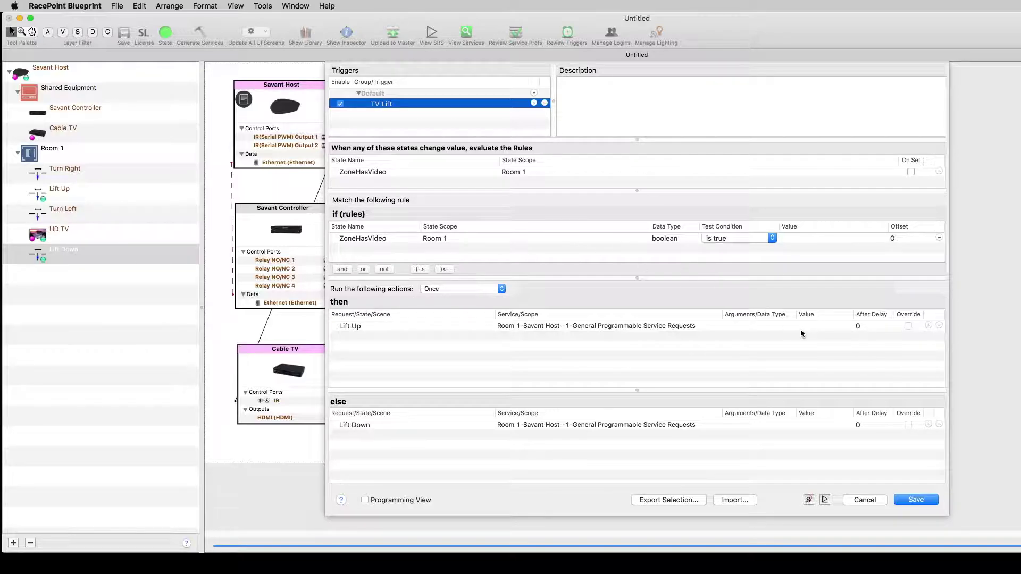
{"action": "left_click", "coordinate": [916, 500]}
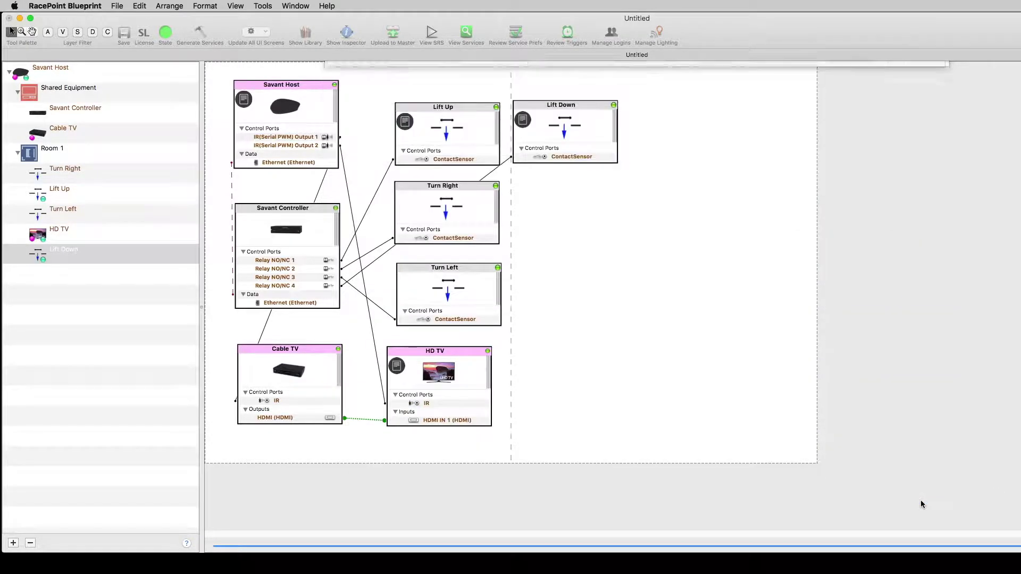
Create a Savant app custom screen named TV Lift Control and enable it in Room 1.
{"action": "left_click", "coordinate": [475, 204]}
{"action": "left_click", "coordinate": [483, 284]}
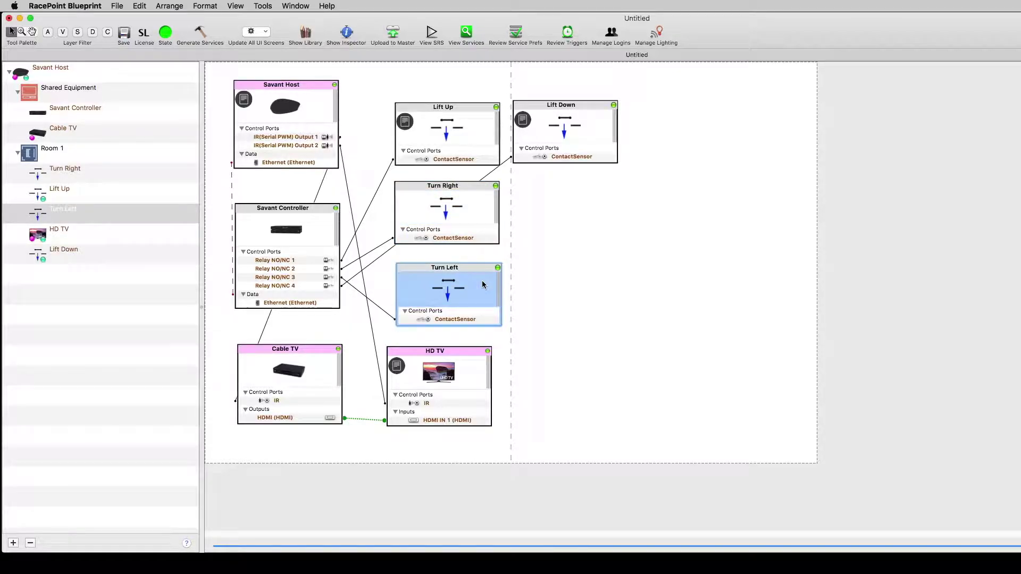
{"action": "left_click", "coordinate": [263, 6]}
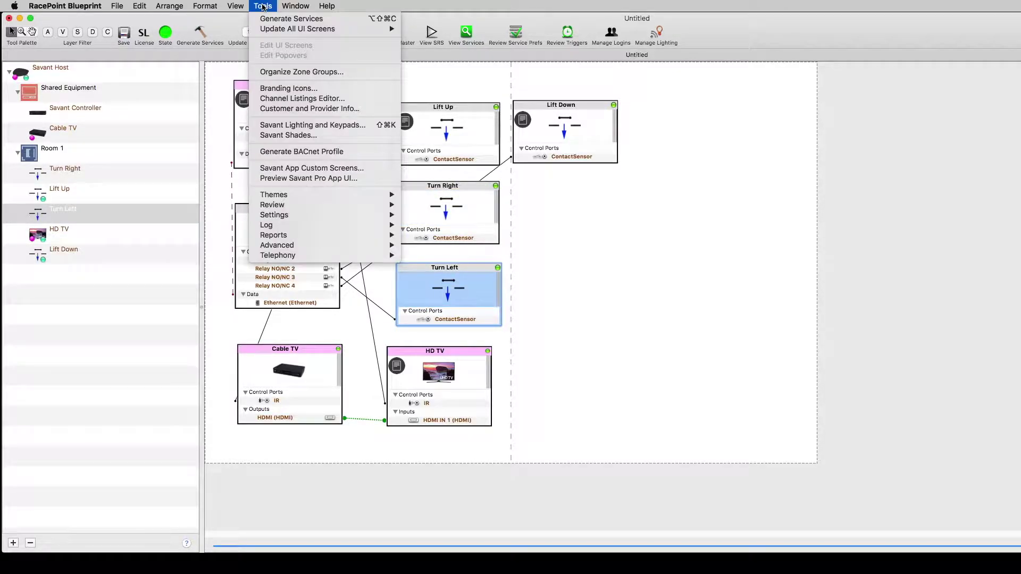
{"action": "left_click", "coordinate": [293, 169]}
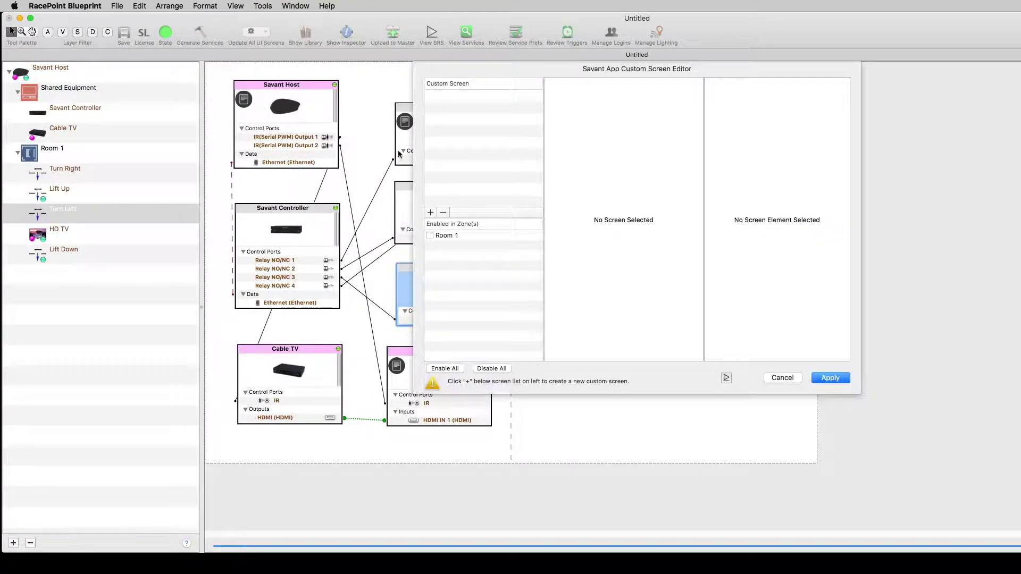
{"action": "left_click", "coordinate": [430, 212]}
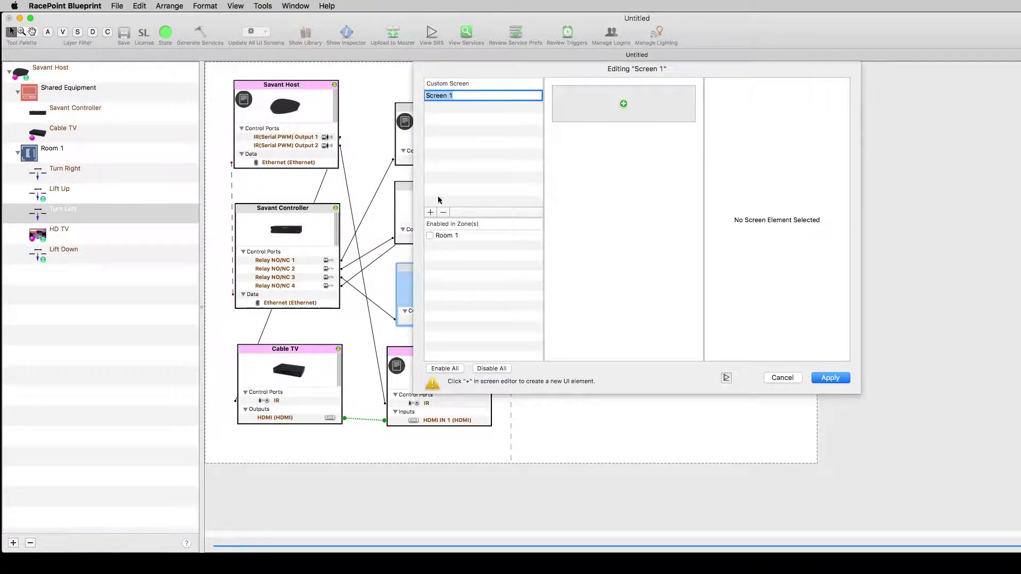
{"action": "type", "text": "T"}
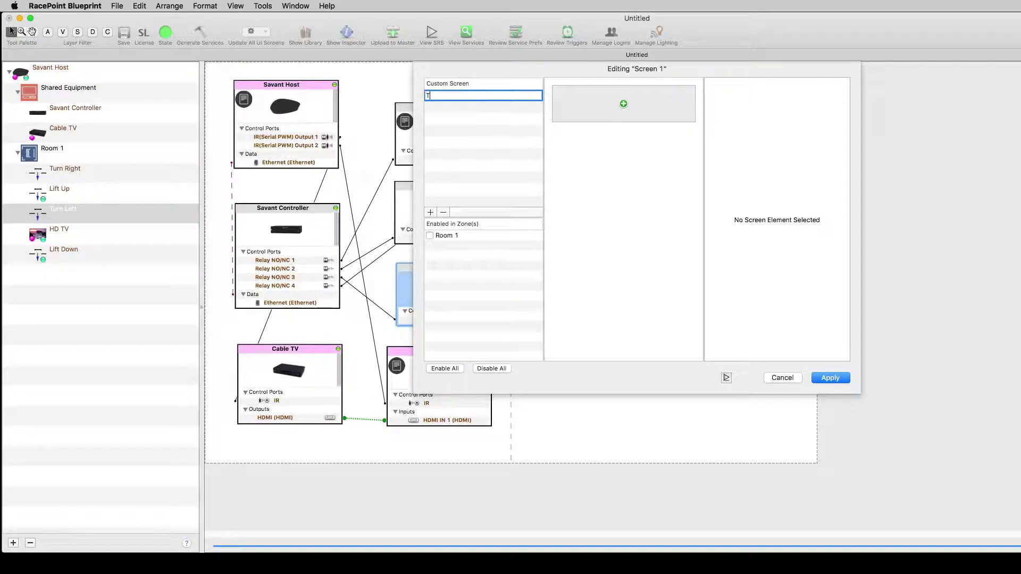
{"action": "type", "text": "V Lift Control"}
{"action": "key", "text": "Return"}
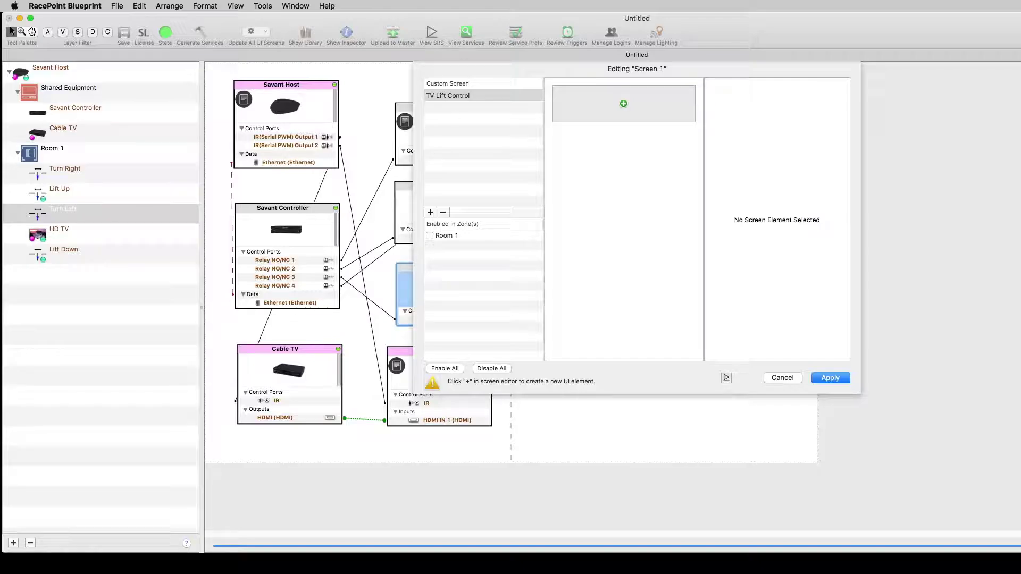
{"action": "left_click", "coordinate": [430, 236]}
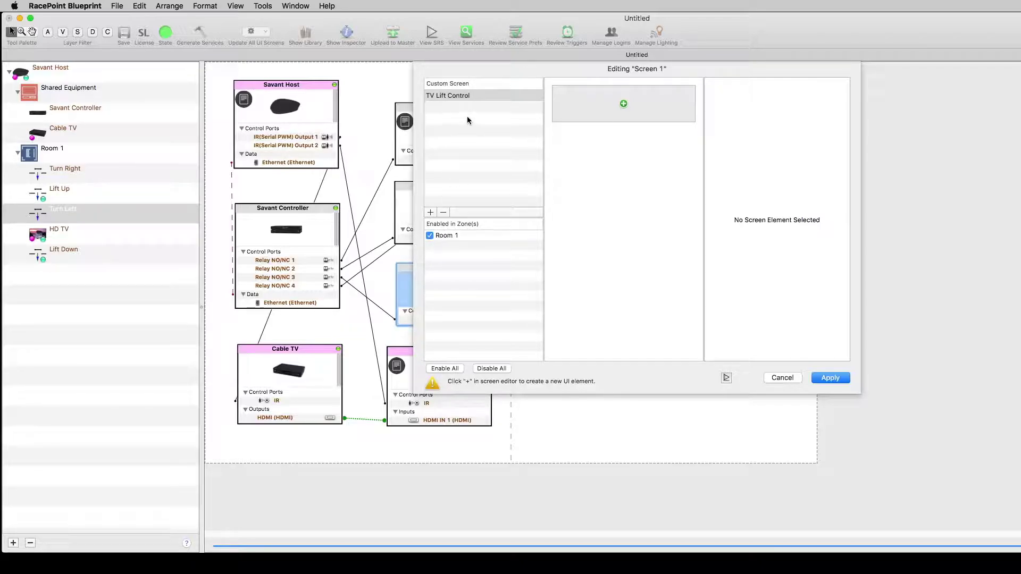
Add a label with two buttons to the TV Lift Control screen and set the label text to TV Swivel.
{"action": "left_click", "coordinate": [624, 105]}
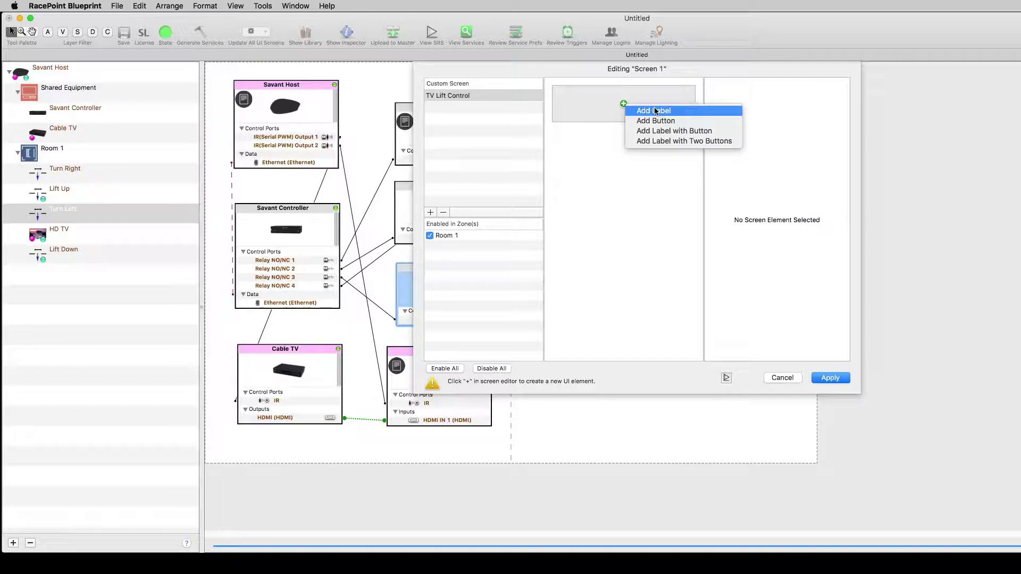
{"action": "left_click", "coordinate": [660, 143]}
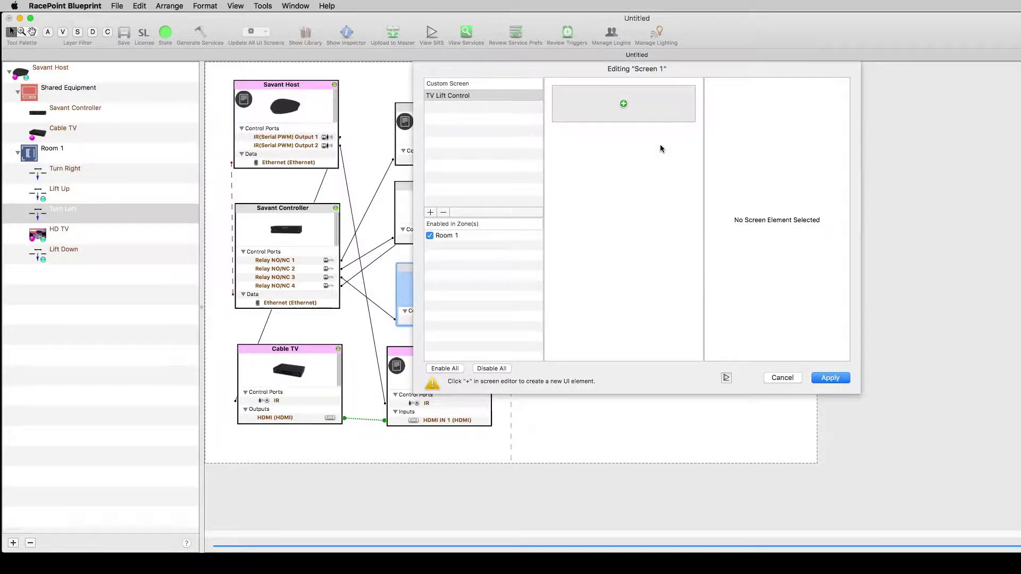
{"action": "left_click", "coordinate": [814, 129]}
{"action": "left_click", "coordinate": [816, 127]}
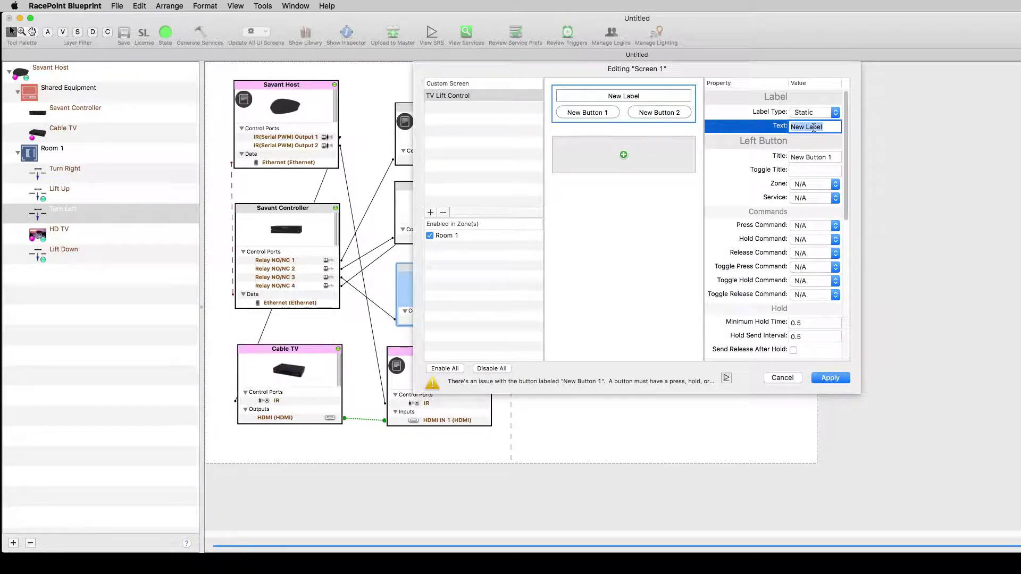
{"action": "type", "text": "TV Swivel"}
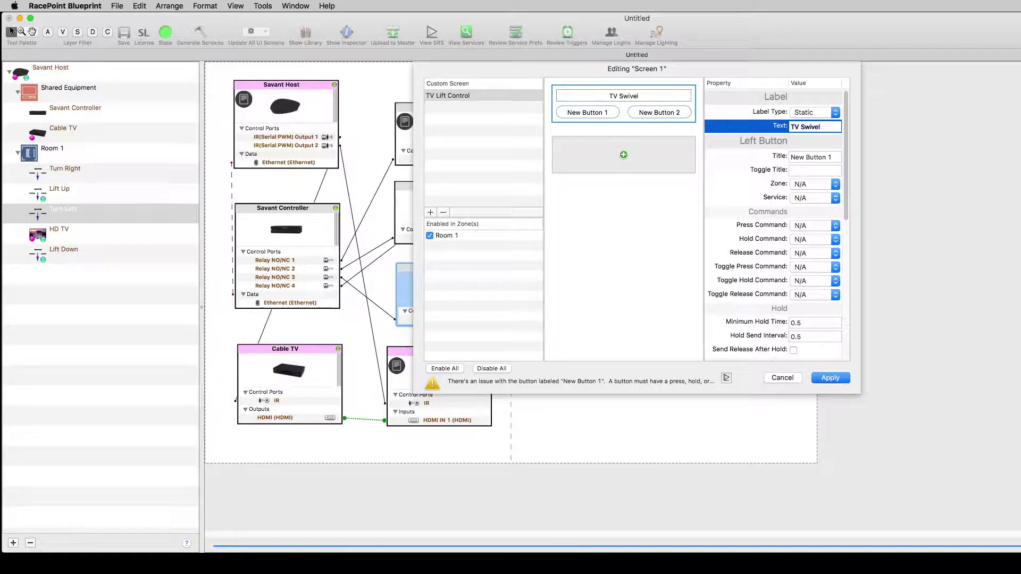
Title the TV Swivel element's two buttons Left and Right, and enlarge the custom screen editor.
{"action": "left_click", "coordinate": [815, 157]}
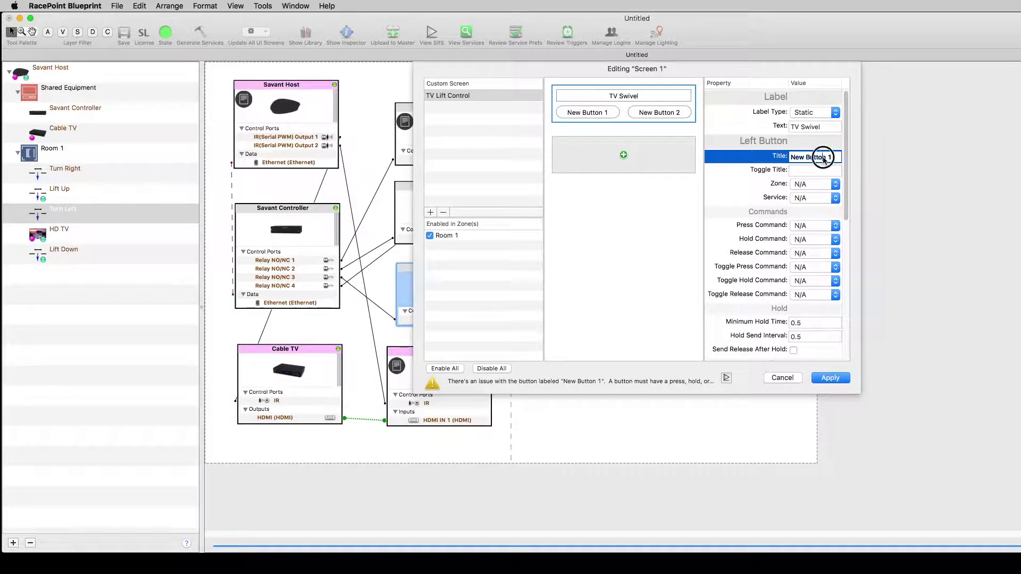
{"action": "type", "text": "Left"}
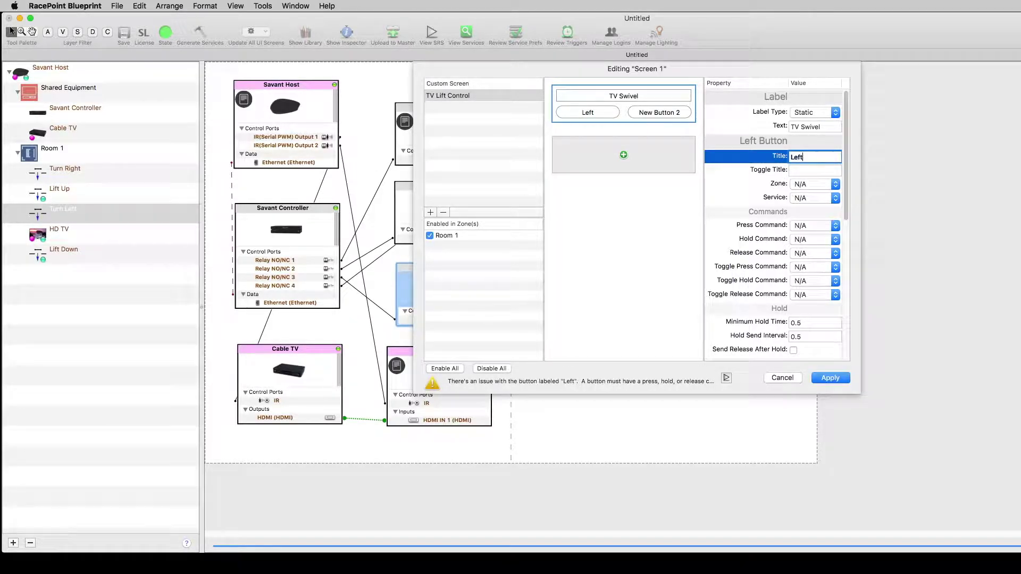
{"action": "scroll", "coordinate": [806, 304], "scroll_direction": "down", "scroll_amount": 5}
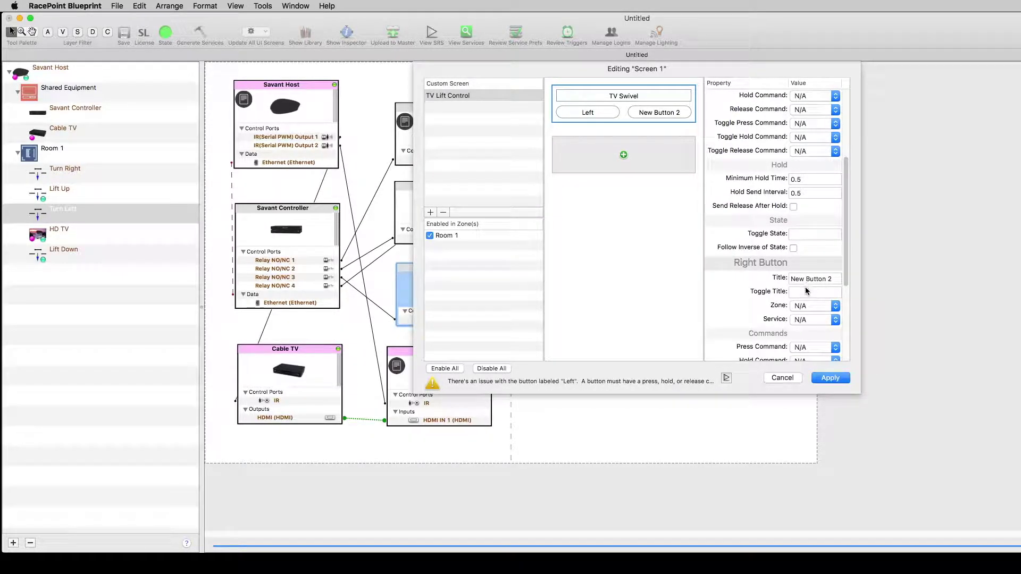
{"action": "left_click", "coordinate": [819, 278]}
{"action": "type", "text": "Right"}
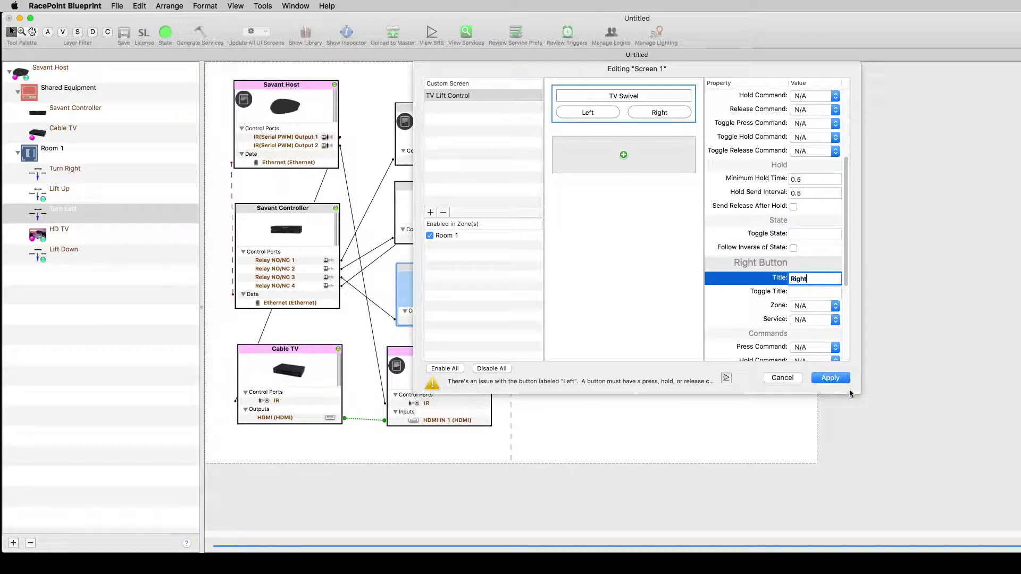
{"action": "left_click_drag", "start_coordinate": [858, 392], "coordinate": [875, 477]}
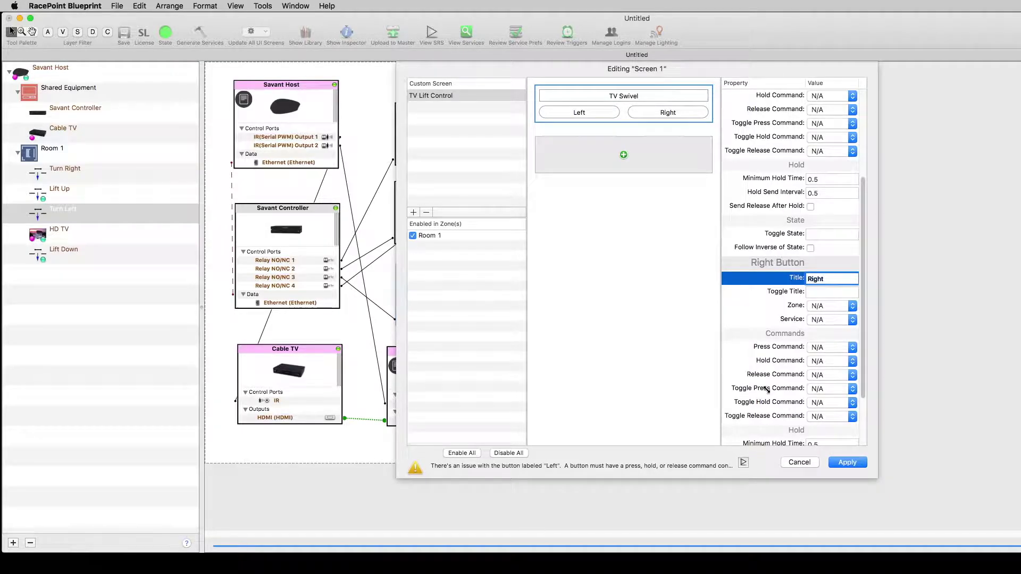
Widen the property values area and set the Left button's zone to Room 1 and its service to Turn Left (General Relay Controlled Device Service).
{"action": "left_click_drag", "start_coordinate": [720, 351], "coordinate": [657, 355]}
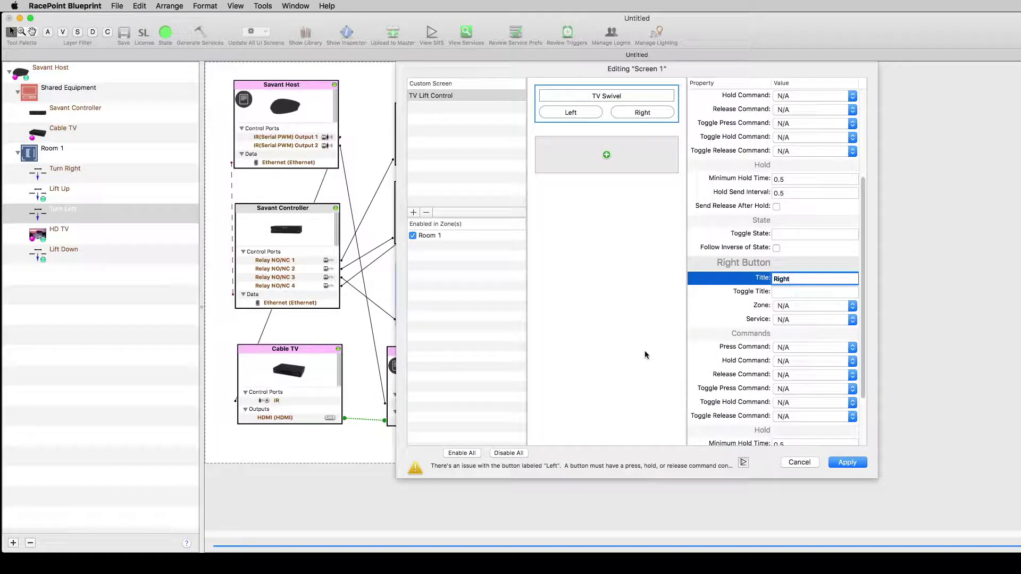
{"action": "left_click_drag", "start_coordinate": [863, 278], "coordinate": [860, 169]}
{"action": "left_click", "coordinate": [791, 185]}
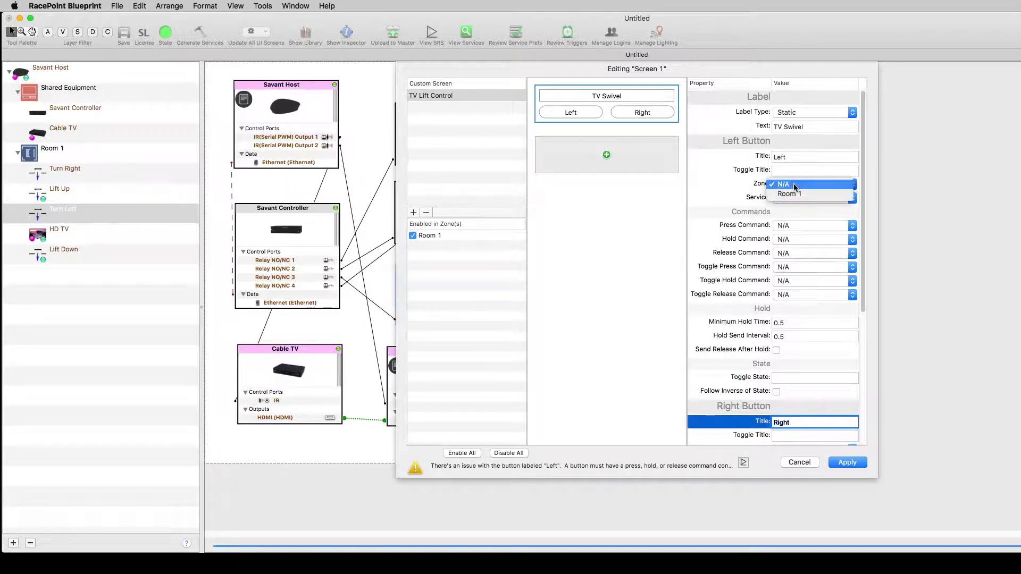
{"action": "left_click", "coordinate": [796, 194]}
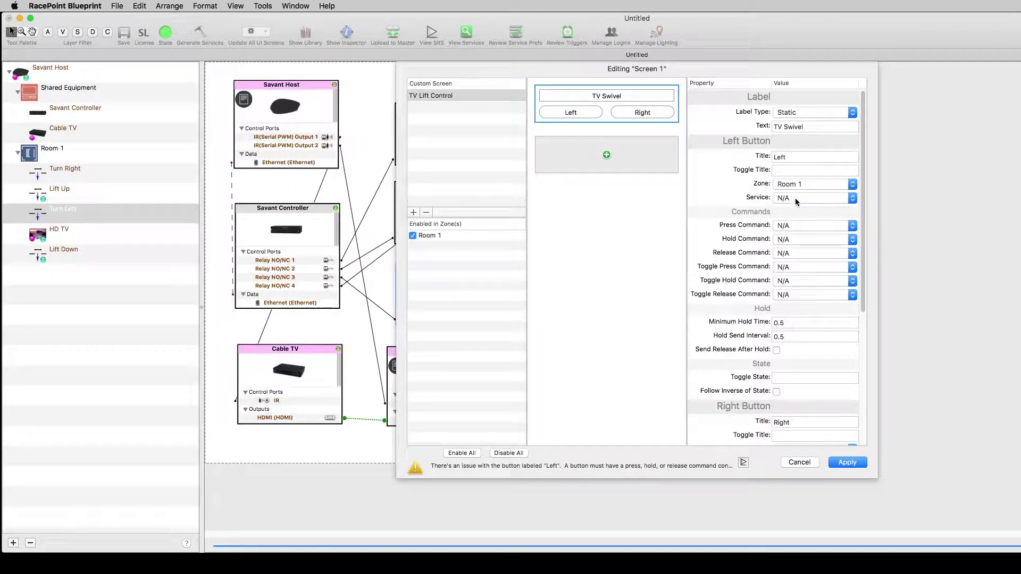
{"action": "left_click", "coordinate": [792, 200]}
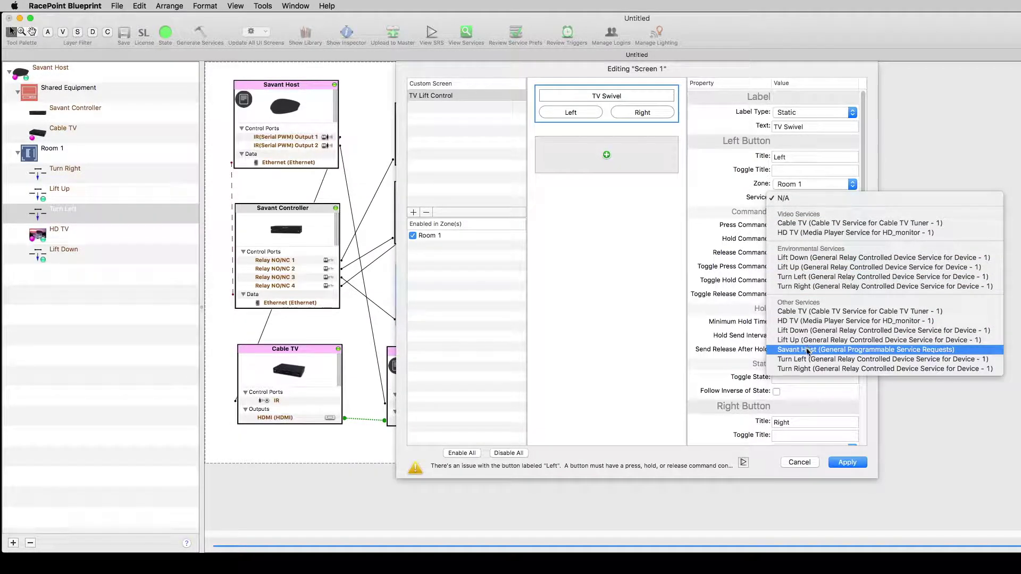
{"action": "left_click", "coordinate": [829, 360]}
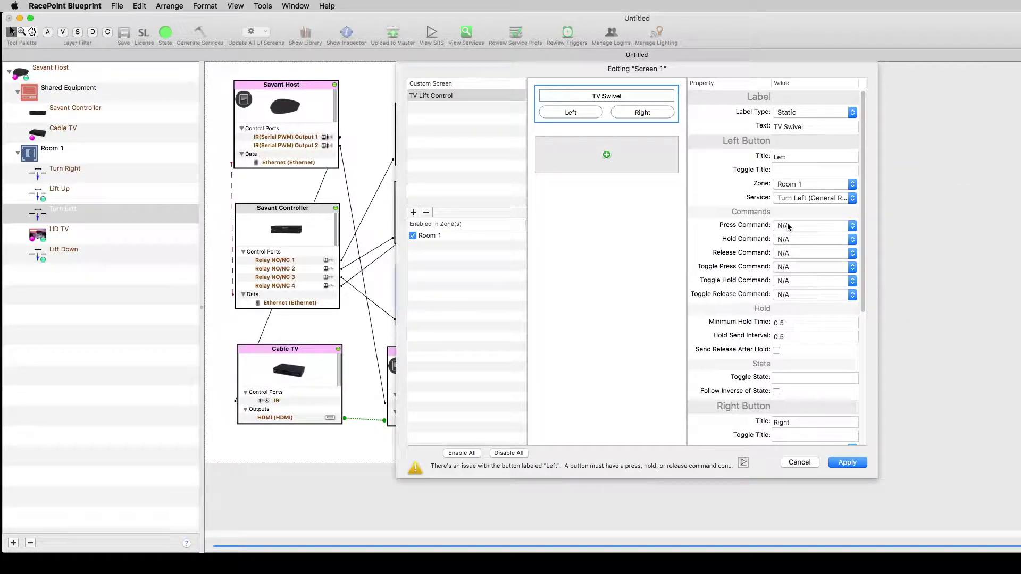
Set the Left button's press command to PowerOn and release command to PowerOff, and enable Send Release After Hold.
{"action": "left_click", "coordinate": [787, 225]}
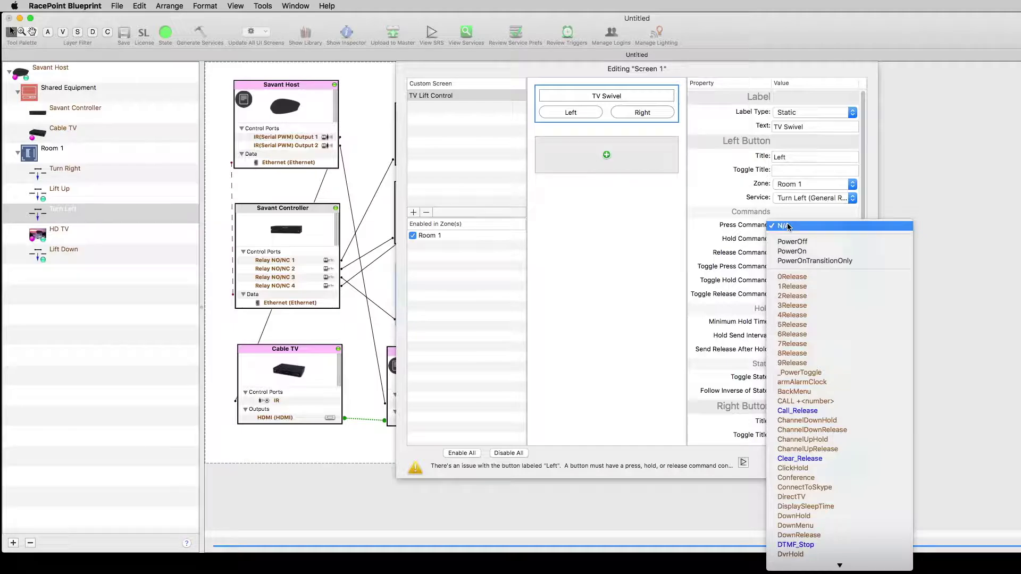
{"action": "left_click", "coordinate": [821, 252]}
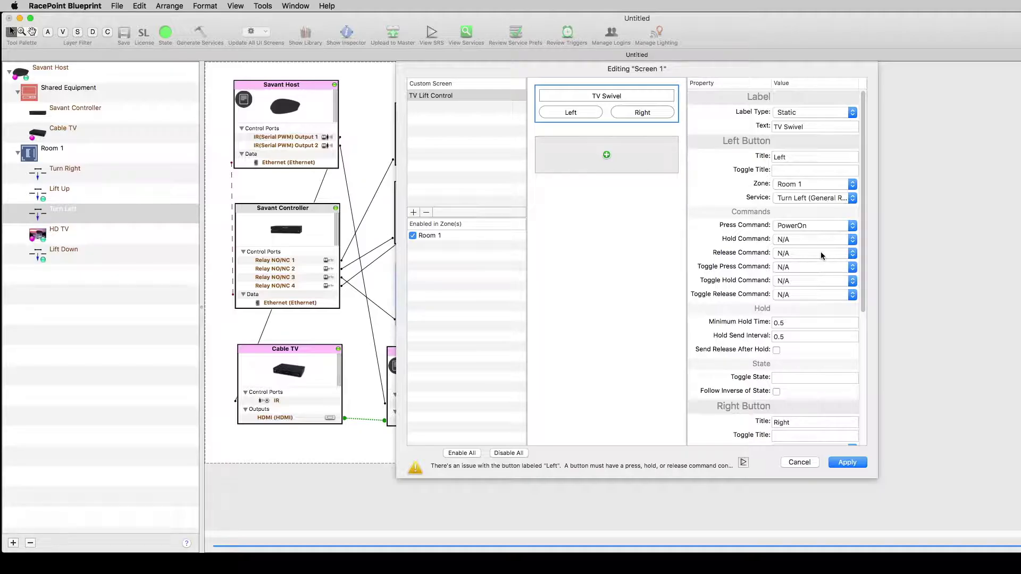
{"action": "left_click", "coordinate": [822, 254]}
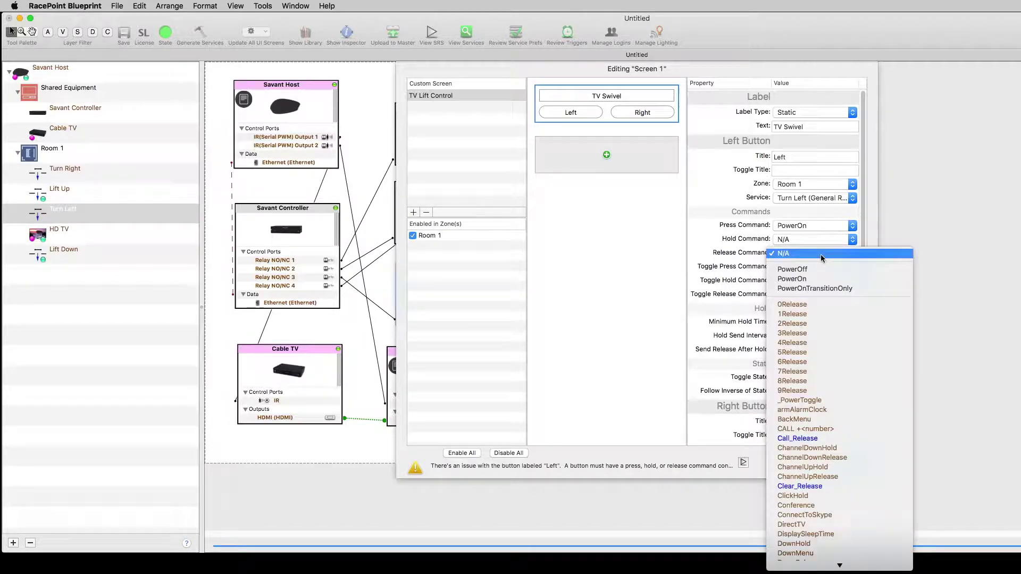
{"action": "left_click", "coordinate": [820, 270]}
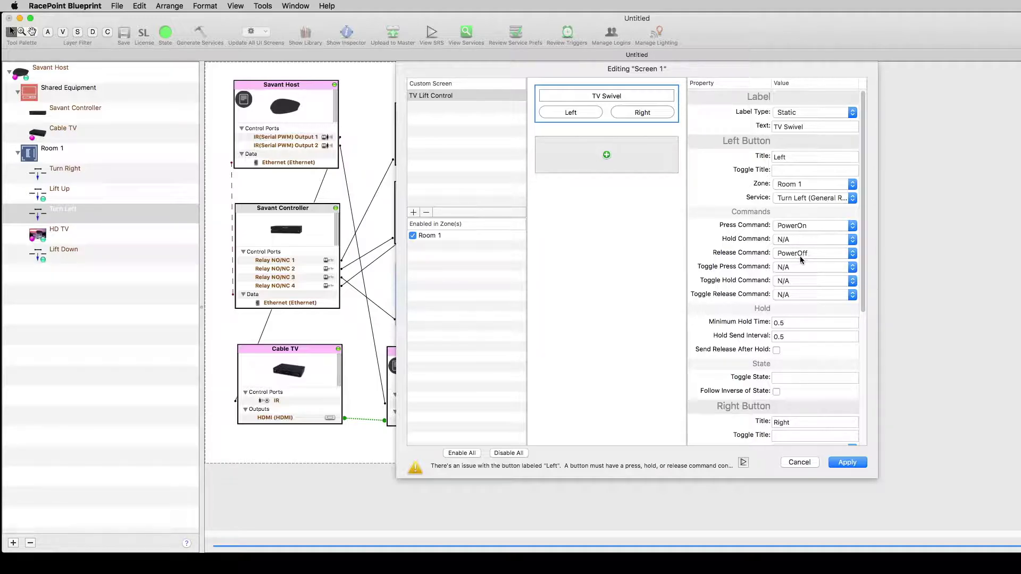
{"action": "left_click", "coordinate": [777, 350]}
Assign Room 1's Turn Right PowerOn and PowerOff service requests to the Right button's press and release commands, and enable Send Release After Hold.
{"action": "scroll", "coordinate": [811, 375], "scroll_direction": "down", "scroll_amount": 5}
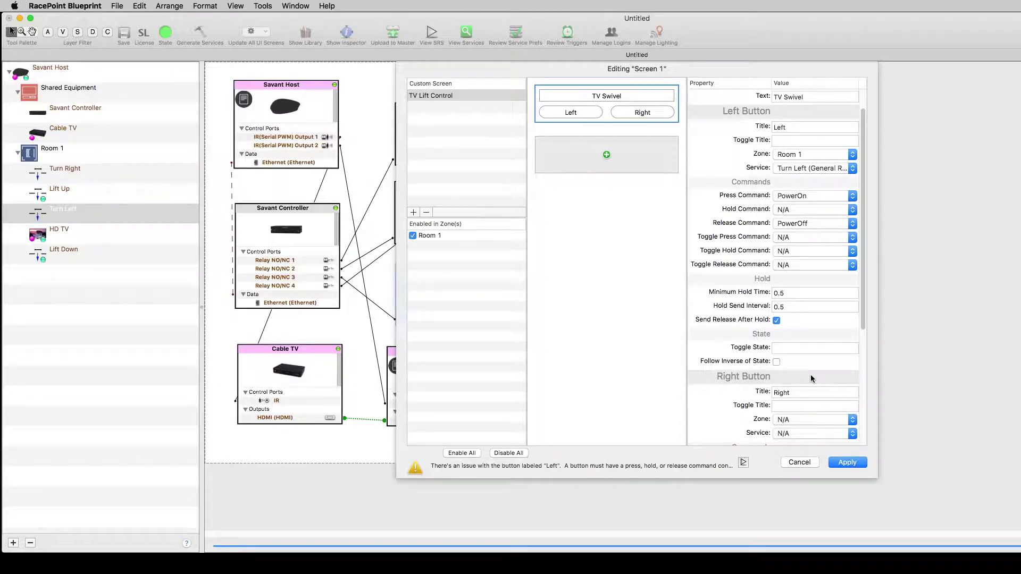
{"action": "scroll", "coordinate": [811, 374], "scroll_direction": "down", "scroll_amount": 4}
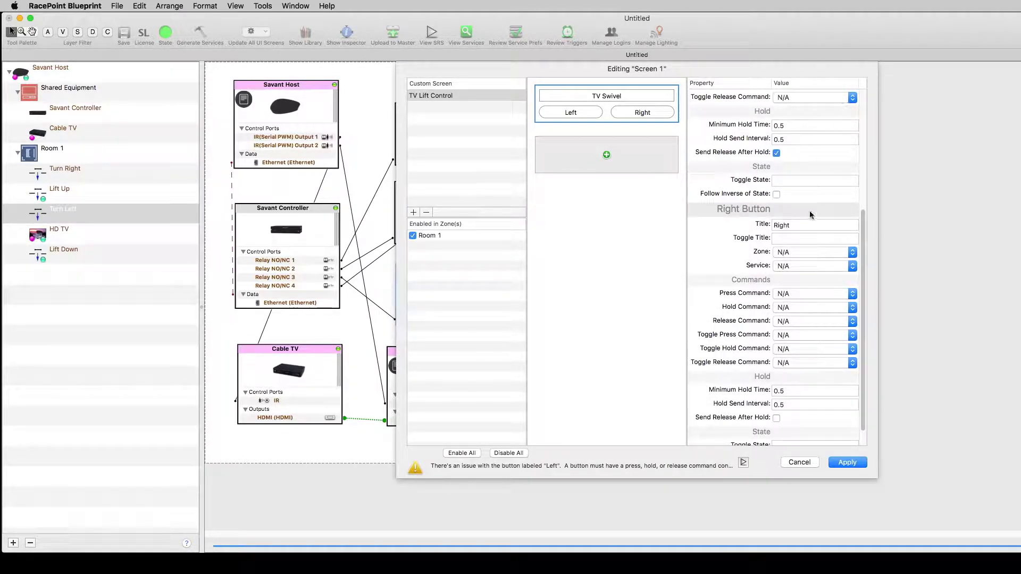
{"action": "left_click", "coordinate": [743, 463]}
{"action": "left_click_drag", "start_coordinate": [585, 50], "coordinate": [368, 99]}
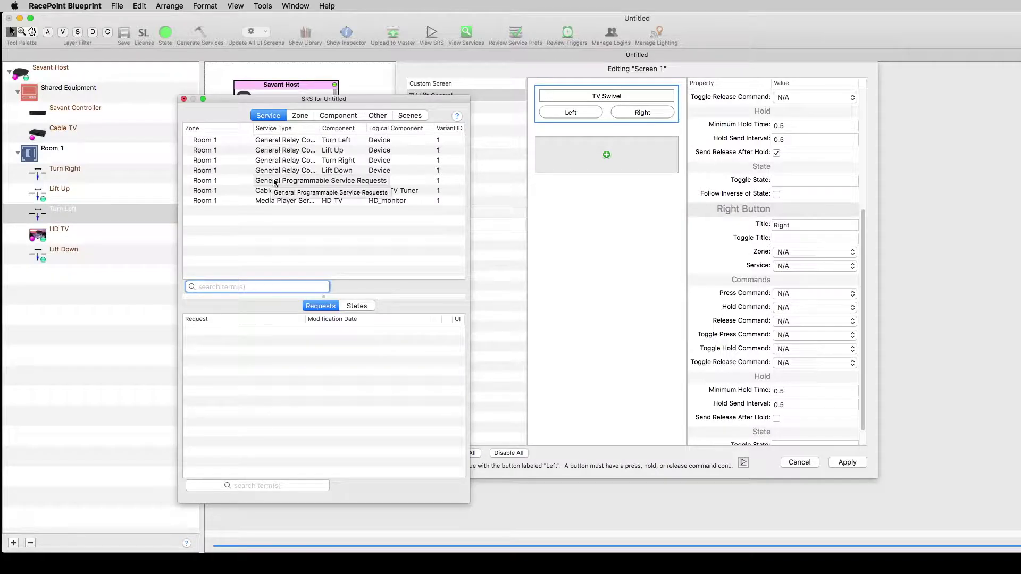
{"action": "left_click", "coordinate": [343, 161]}
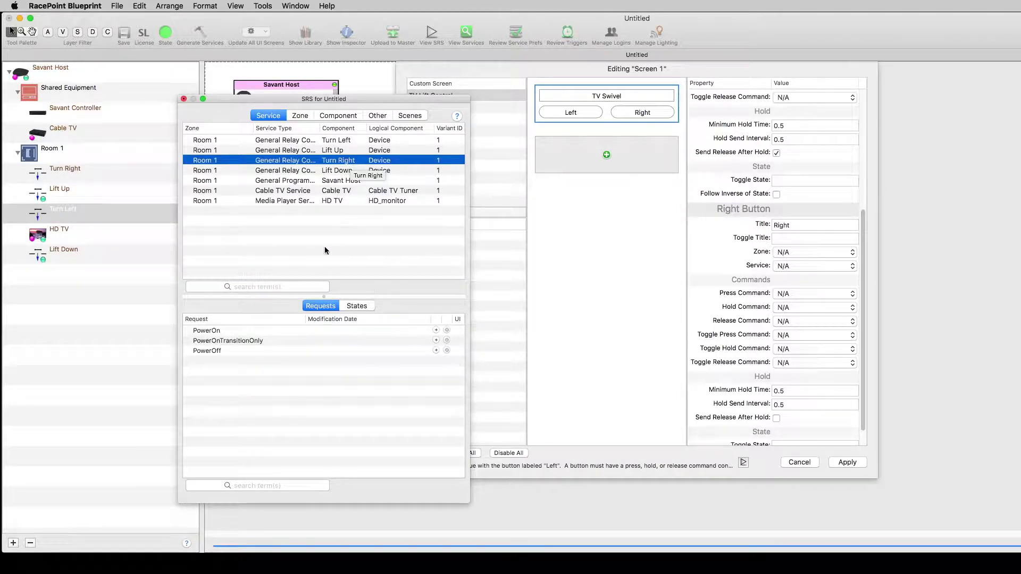
{"action": "left_click_drag", "start_coordinate": [208, 332], "coordinate": [811, 294]}
{"action": "left_click_drag", "start_coordinate": [207, 351], "coordinate": [803, 323]}
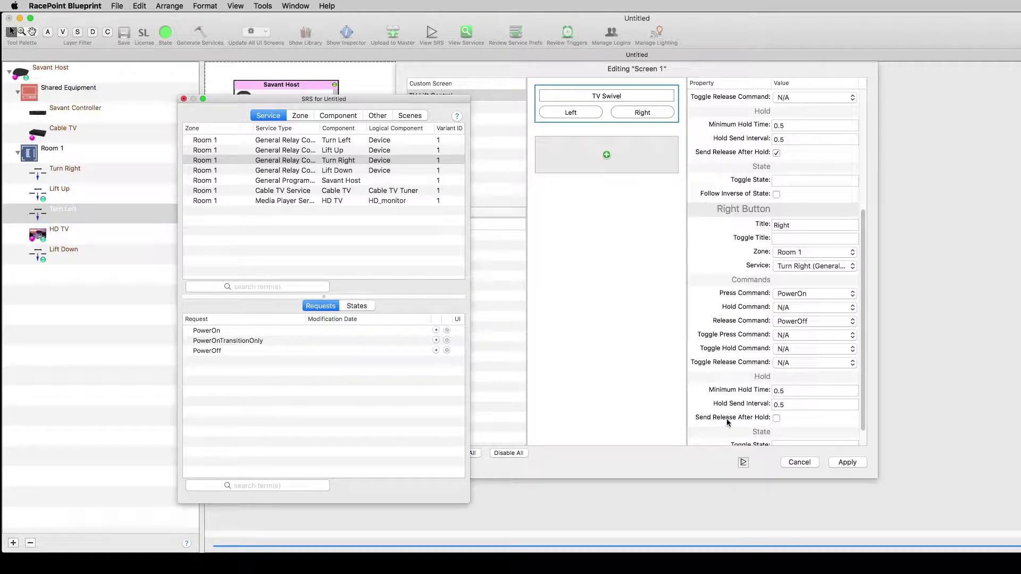
{"action": "left_click", "coordinate": [777, 418]}
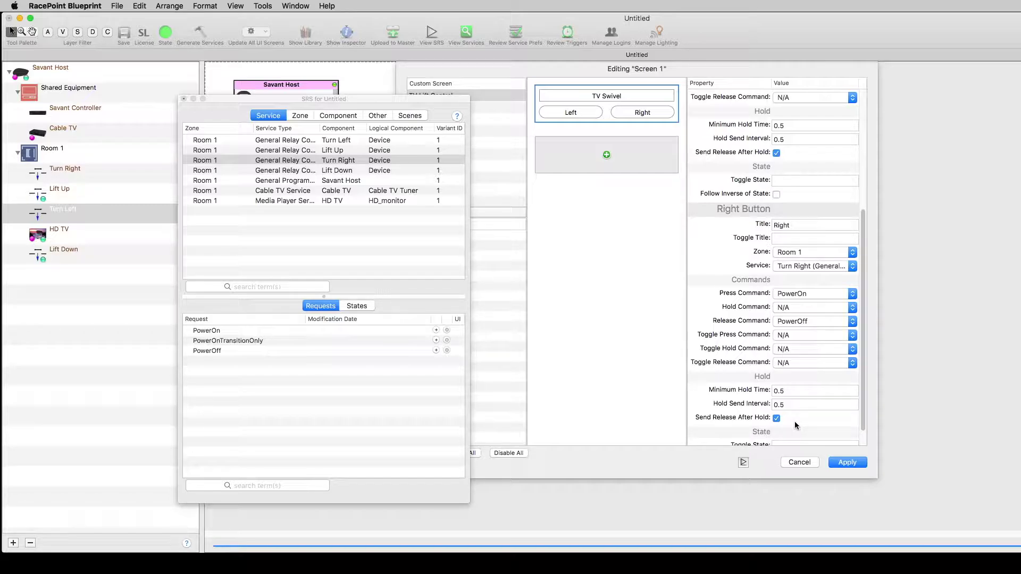
{"action": "left_click", "coordinate": [184, 100]}
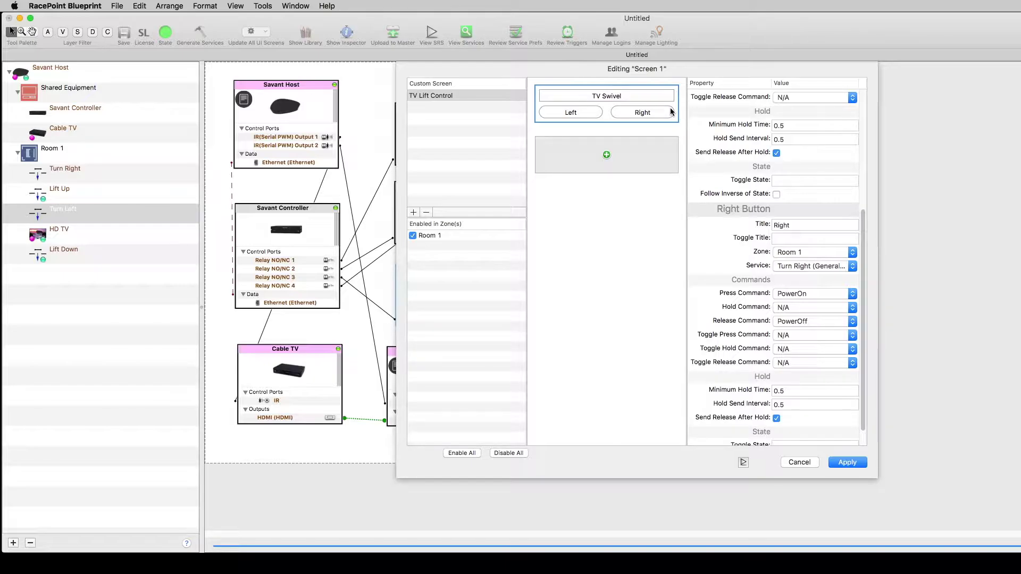
Add a single button below the TV Swivel element and title it Lift Down.
{"action": "left_click", "coordinate": [607, 156]}
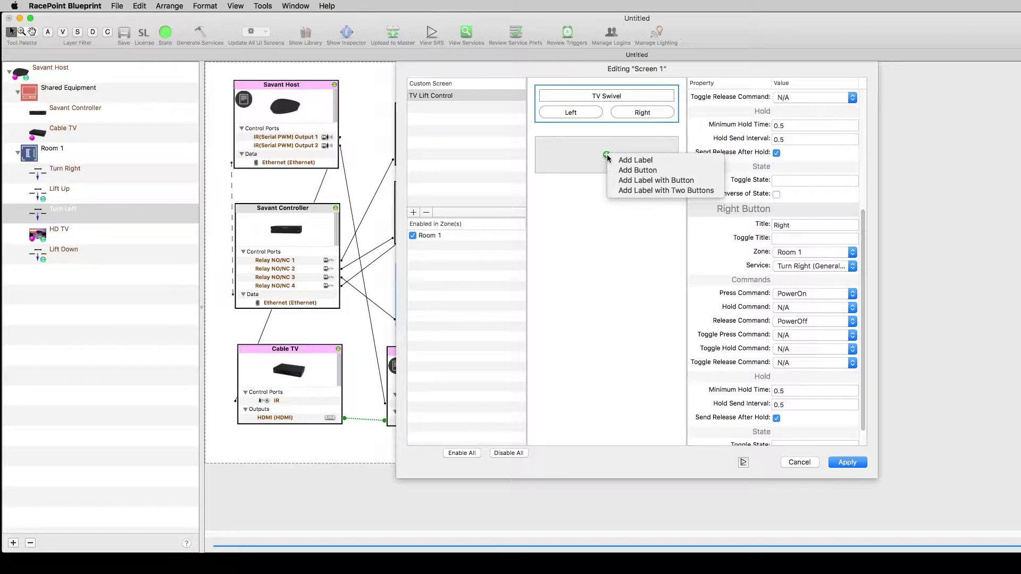
{"action": "left_click", "coordinate": [625, 170]}
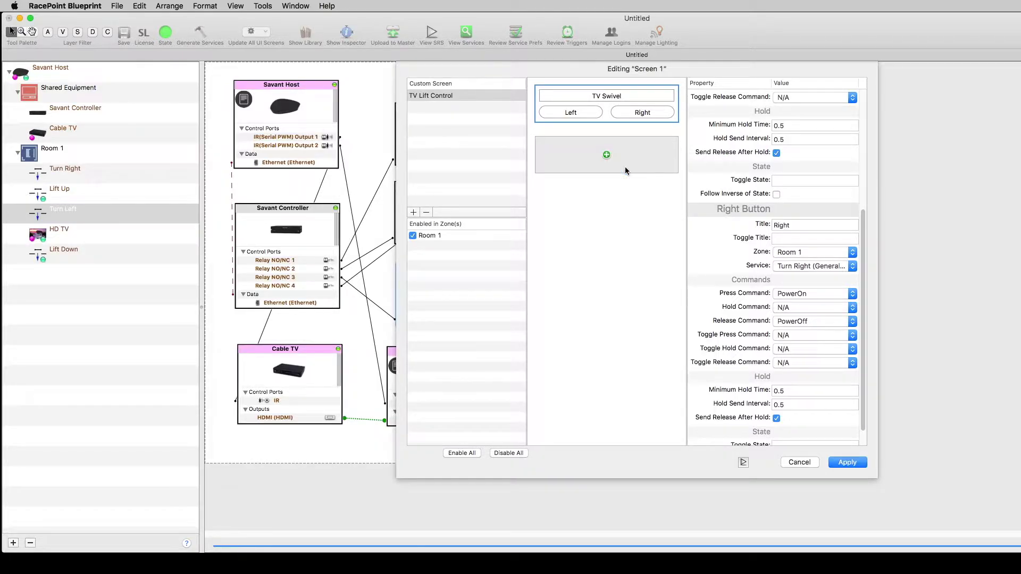
{"action": "left_click", "coordinate": [805, 115]}
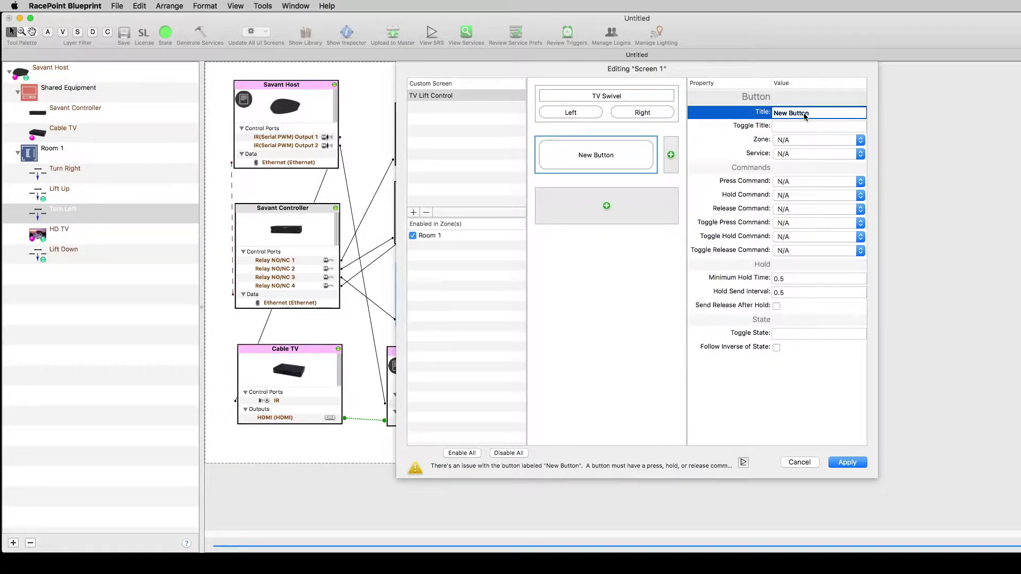
{"action": "type", "text": "L"}
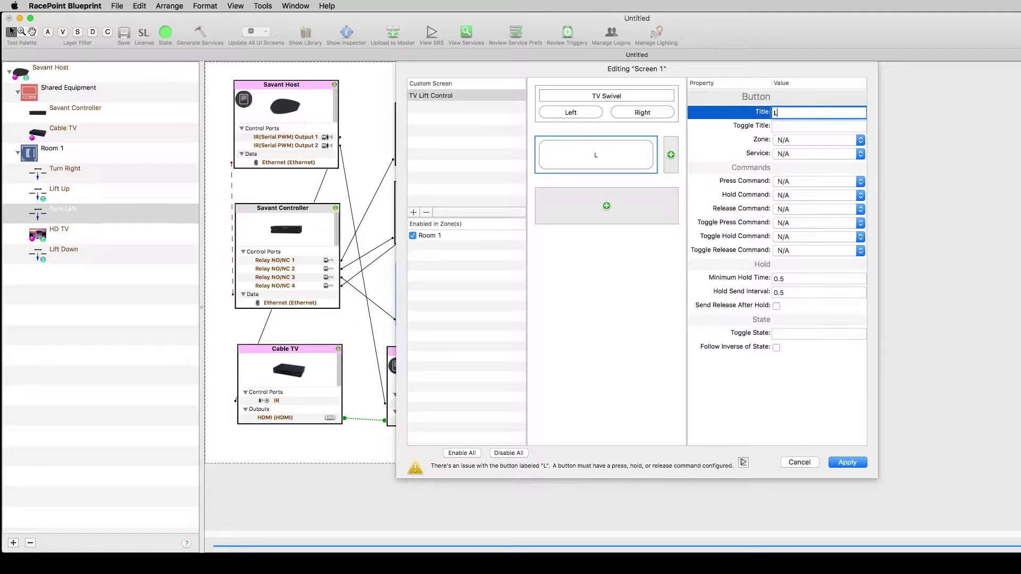
{"action": "type", "text": "ift Down"}
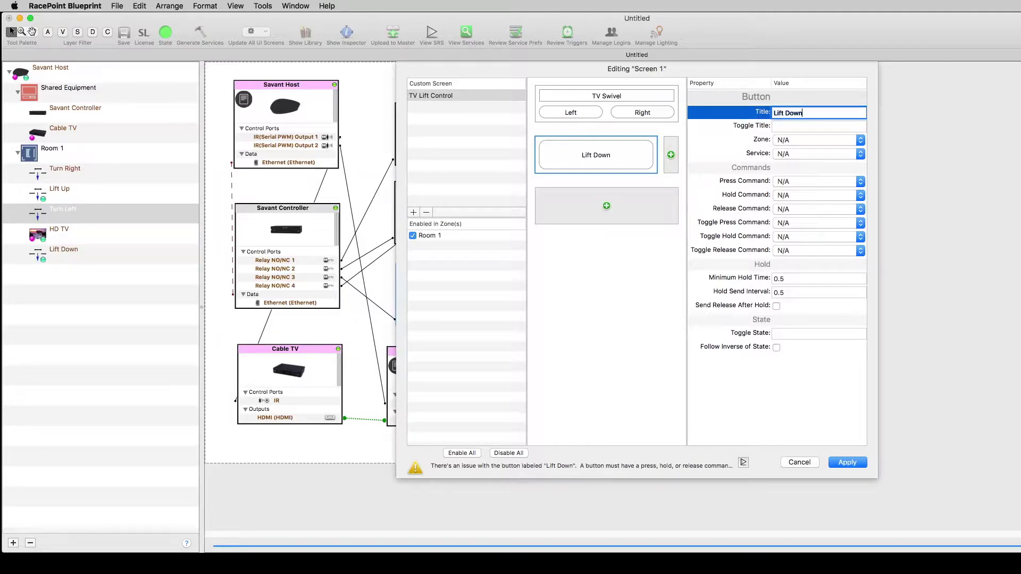
Give the Lift Down button zone Room 1, the Savant Host General Programmable service and press command Lift Down, and apply the custom screen.
{"action": "left_click", "coordinate": [805, 138]}
{"action": "left_click", "coordinate": [806, 150]}
{"action": "left_click", "coordinate": [808, 154]}
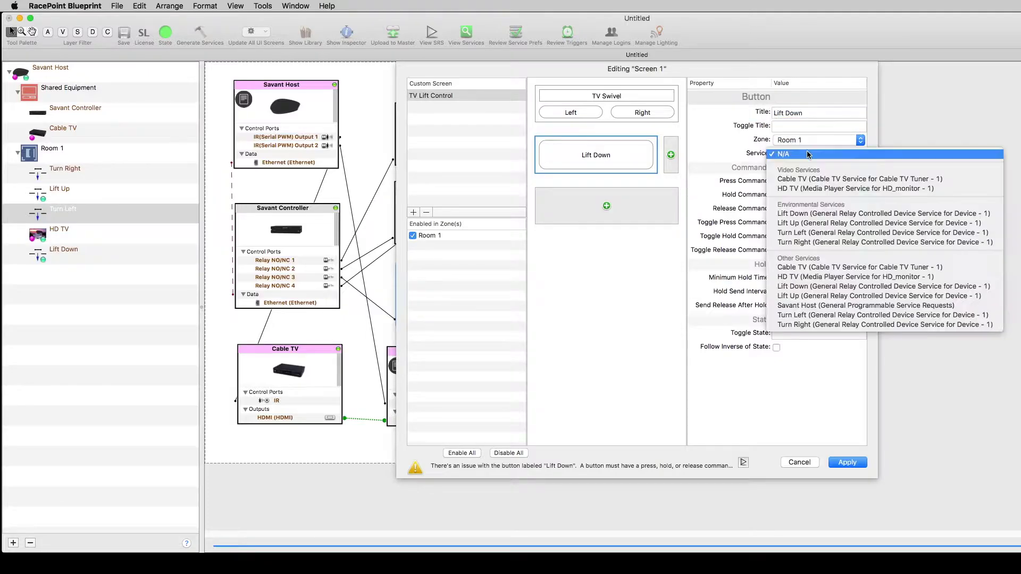
{"action": "left_click", "coordinate": [837, 306]}
{"action": "left_click", "coordinate": [809, 182]}
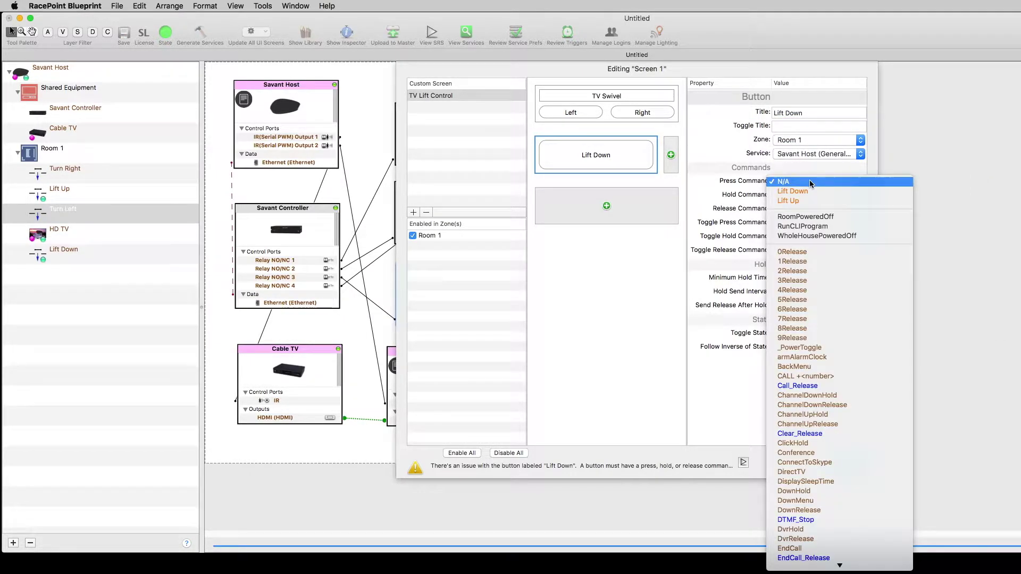
{"action": "left_click", "coordinate": [813, 192]}
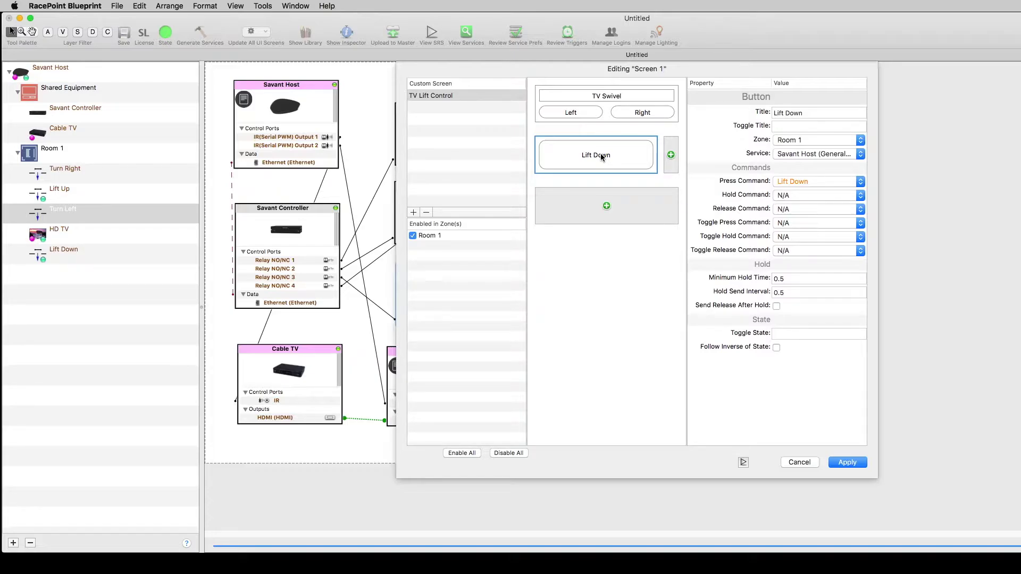
{"action": "left_click", "coordinate": [854, 466]}
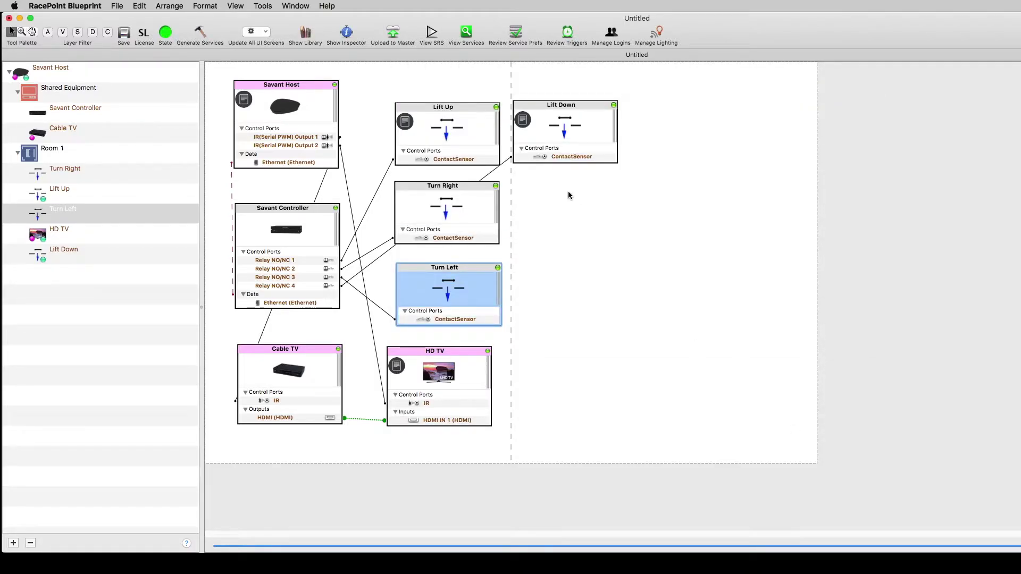
Reopen the TV Lift trigger, enlarge its state and rule sections, and remove the Lift Down action from the else branch.
{"action": "left_click", "coordinate": [567, 33]}
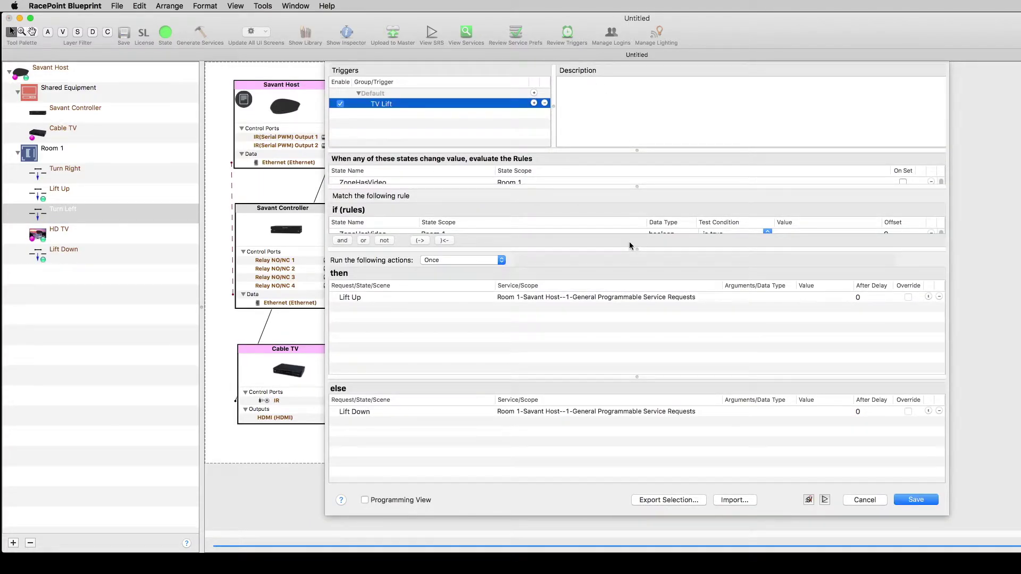
{"action": "left_click_drag", "start_coordinate": [628, 248], "coordinate": [623, 312]}
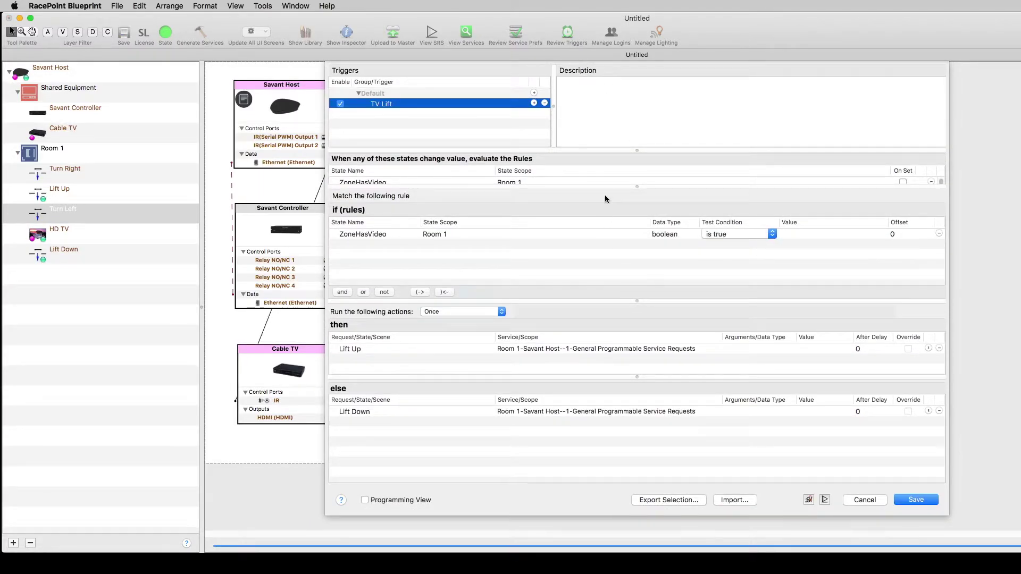
{"action": "left_click_drag", "start_coordinate": [607, 186], "coordinate": [608, 207]}
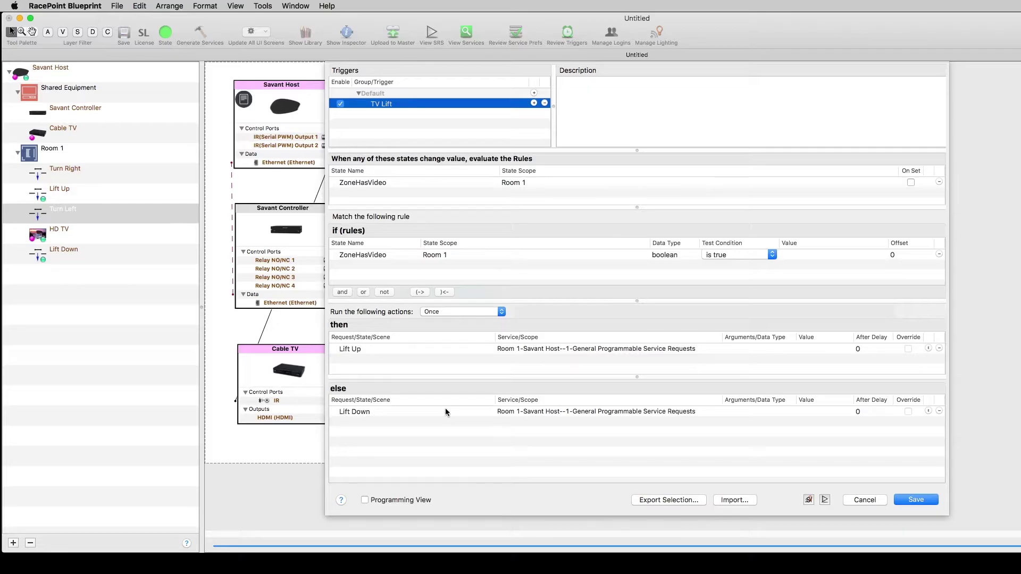
{"action": "left_click", "coordinate": [939, 411]}
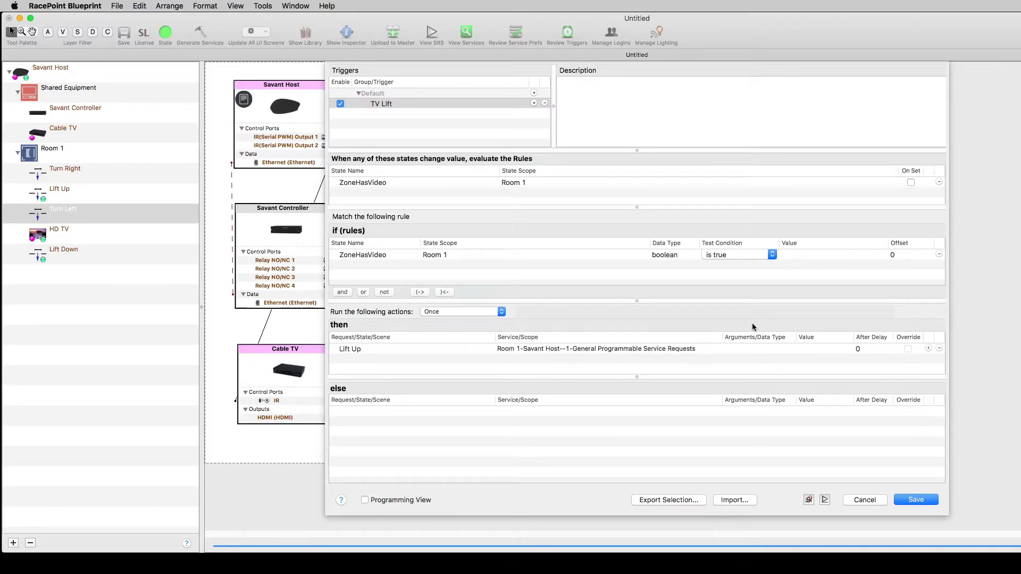